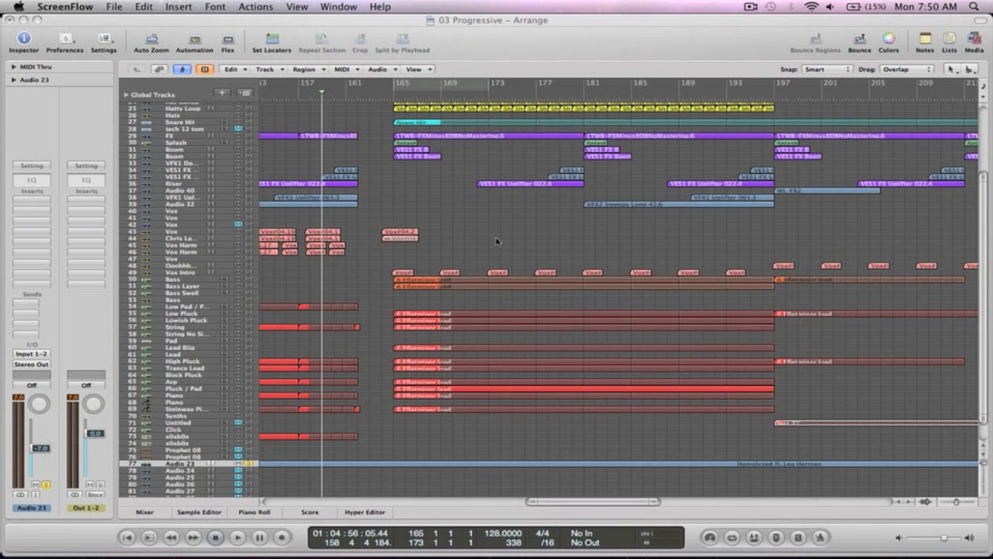
Examine the full arrangement from the Kick track down to the Audio tracks across all bars
scroll(497, 241, "up", 5)
scroll(497, 241, "left", 1)
left_click(497, 242)
key("ctrl+Left")
key("ctrl+Left")
key("ctrl+Left")
key("ctrl+Left")
key("ctrl+Left")
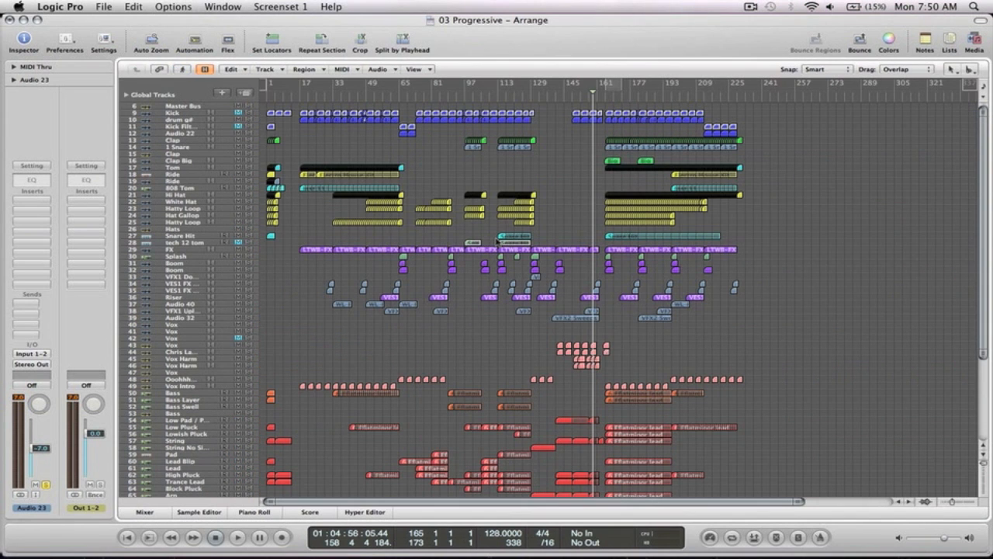
scroll(562, 251, "down", 1)
scroll(560, 250, "down", 5)
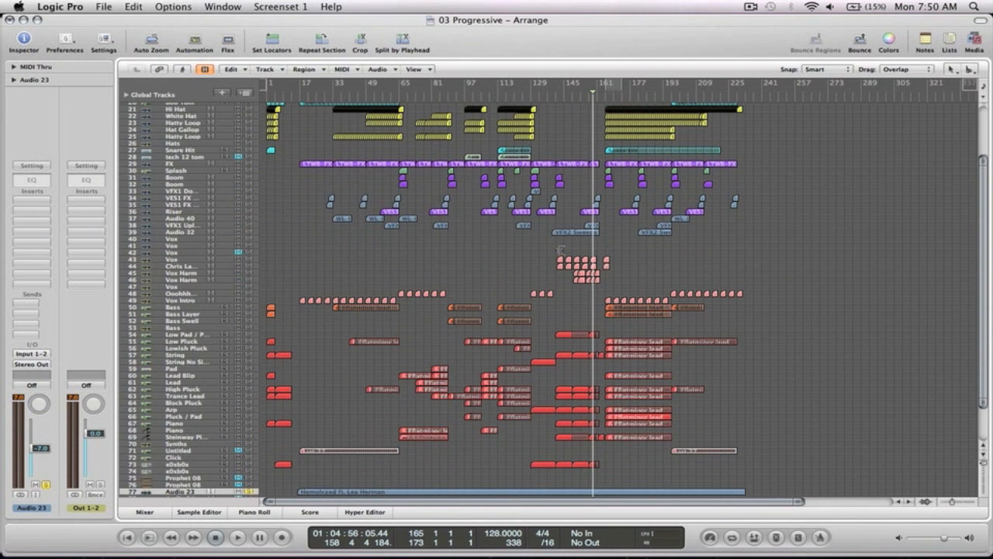
scroll(561, 250, "up", 4)
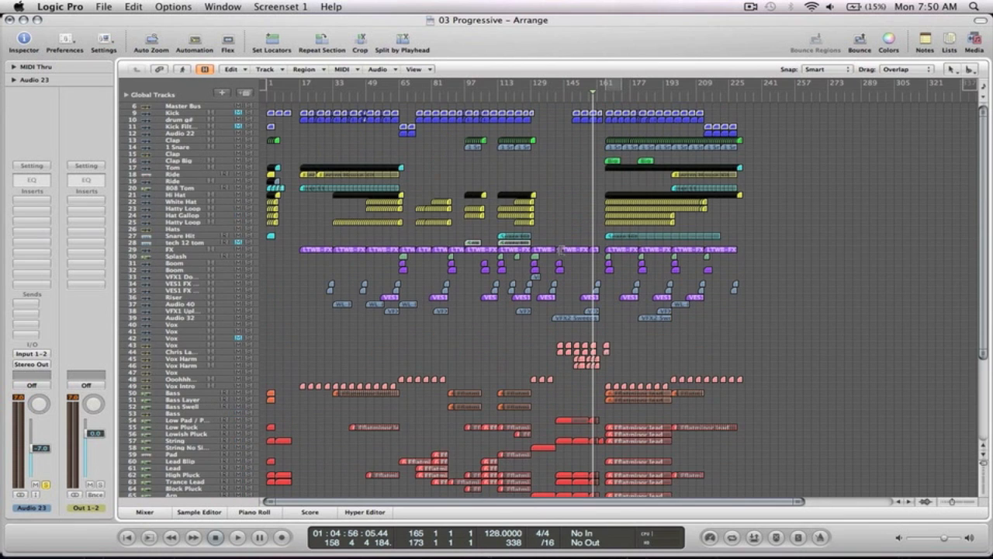
scroll(743, 321, "down", 8)
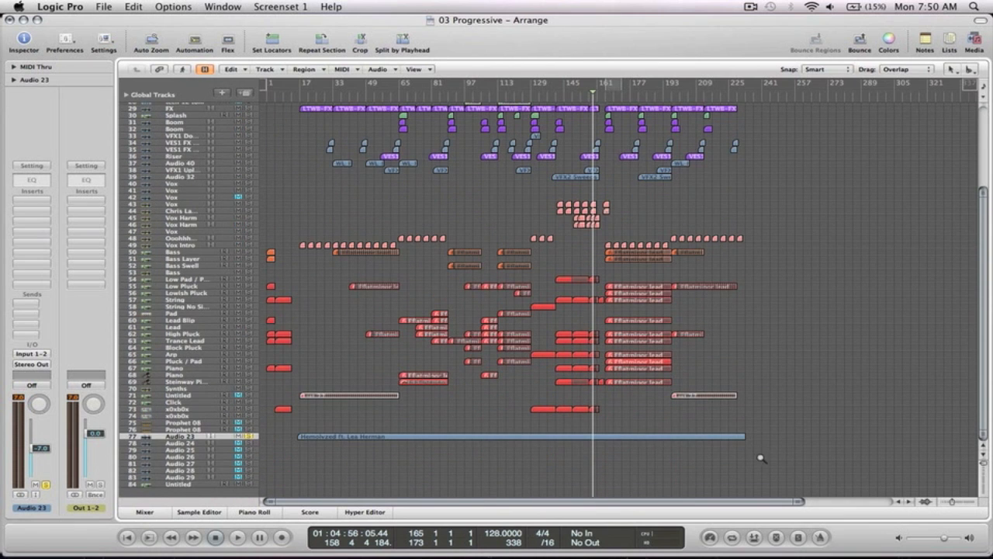
Play the full mix from about bar 158 into the section that starts at bar 165, and stop playback
left_click_drag(710, 374, 530, 99)
scroll(582, 163, "down", 6)
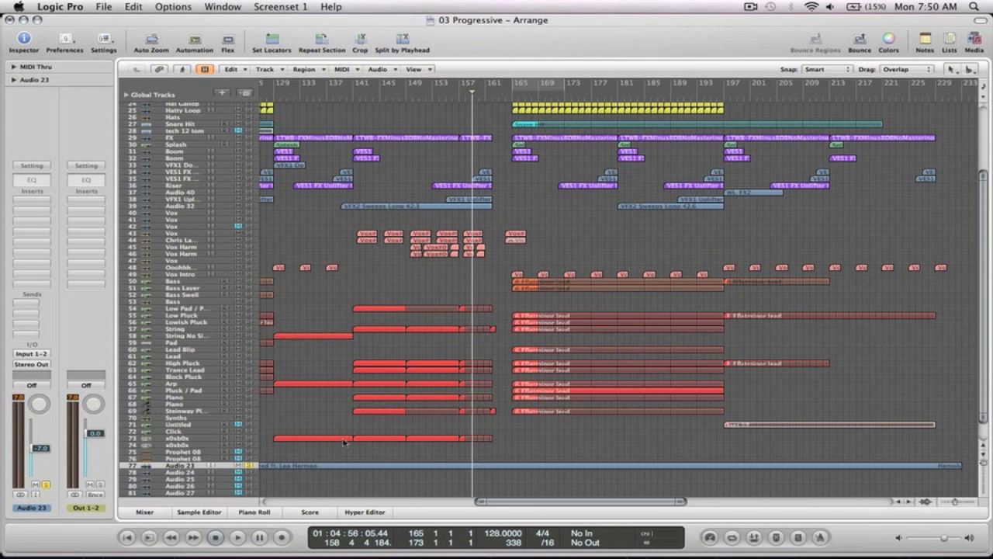
left_click(467, 100)
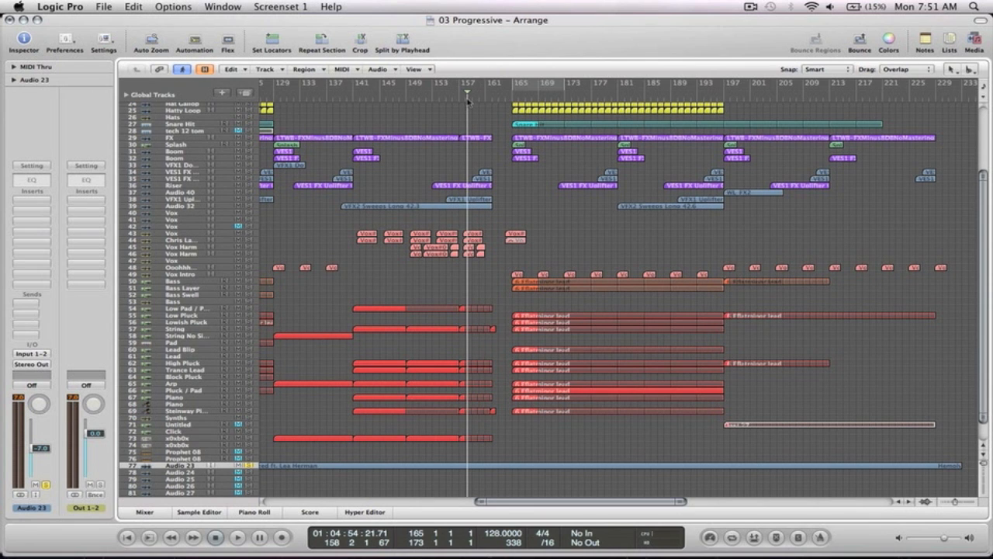
key("space")
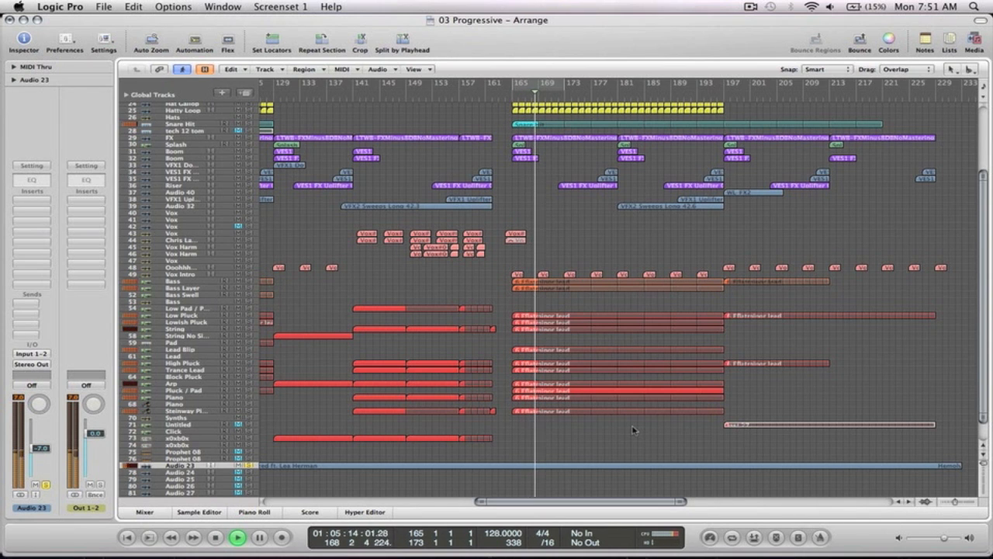
key("space")
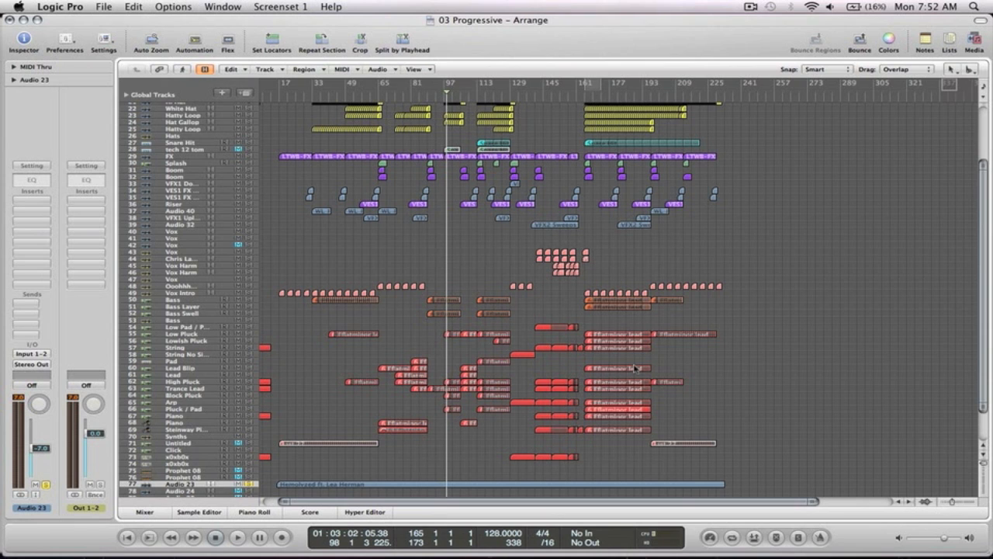
Mute the Audio 23 track and turn off its solo
left_click_drag(687, 491, 564, 295)
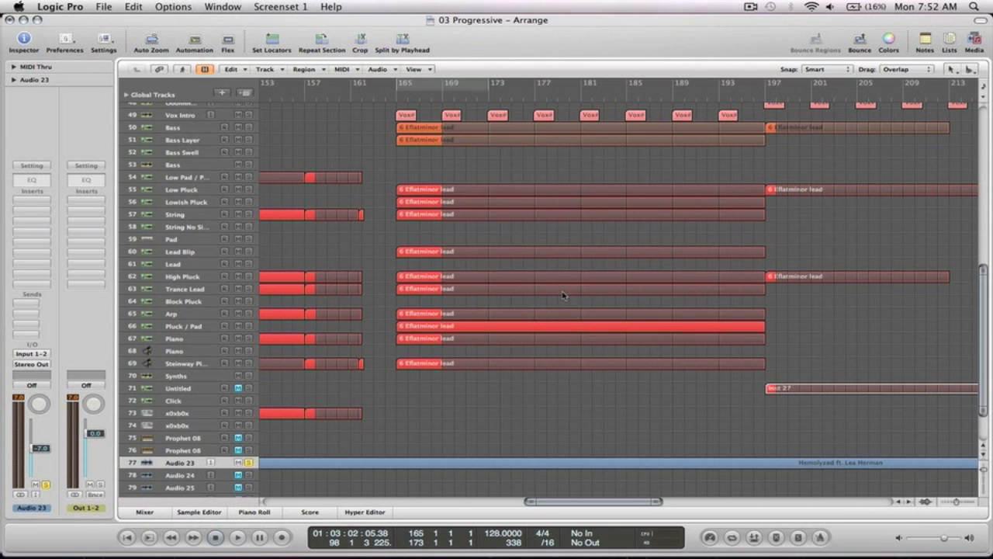
left_click(238, 463)
left_click(248, 462)
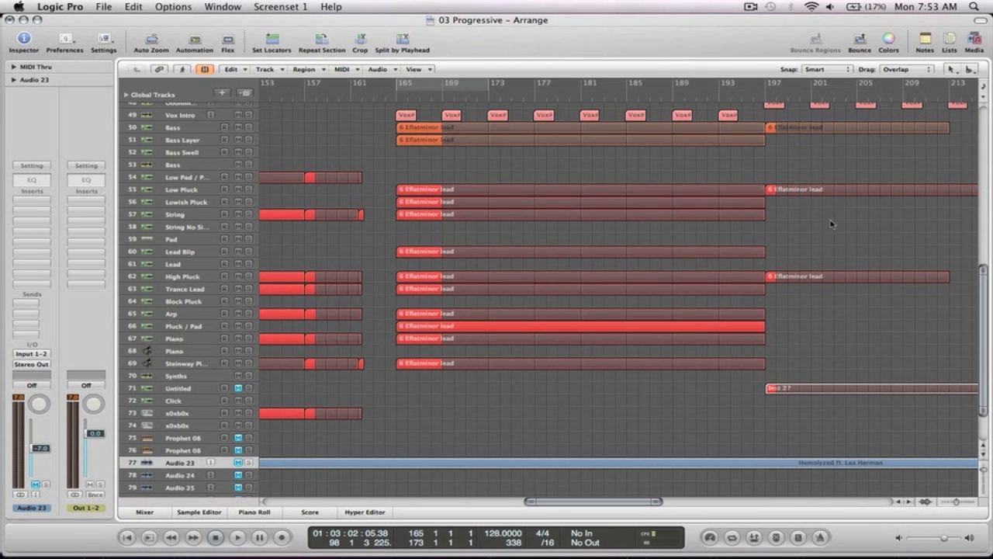
Inspect the Bass and Bass Layer channel strips and take a closer look at their regions from bar 165
left_click(184, 126)
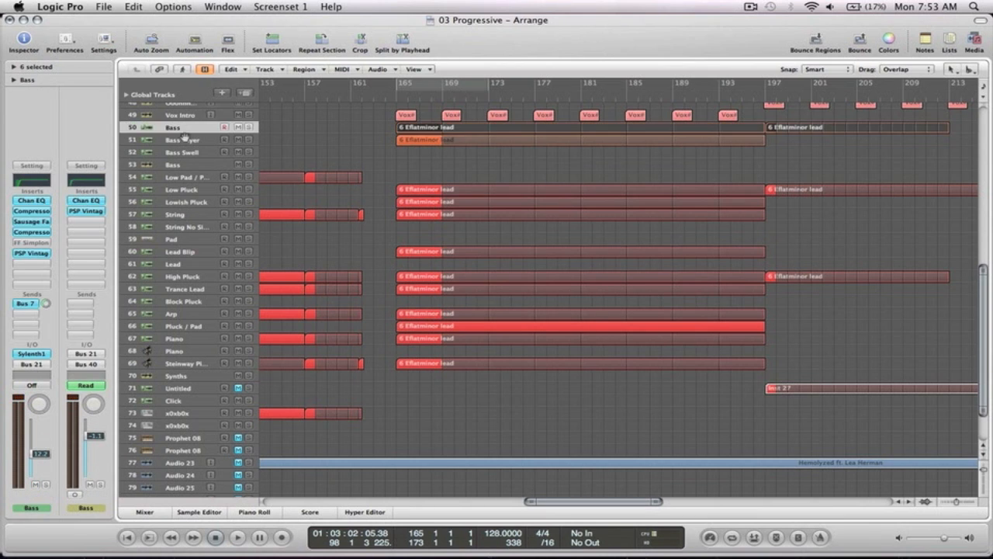
left_click(185, 141)
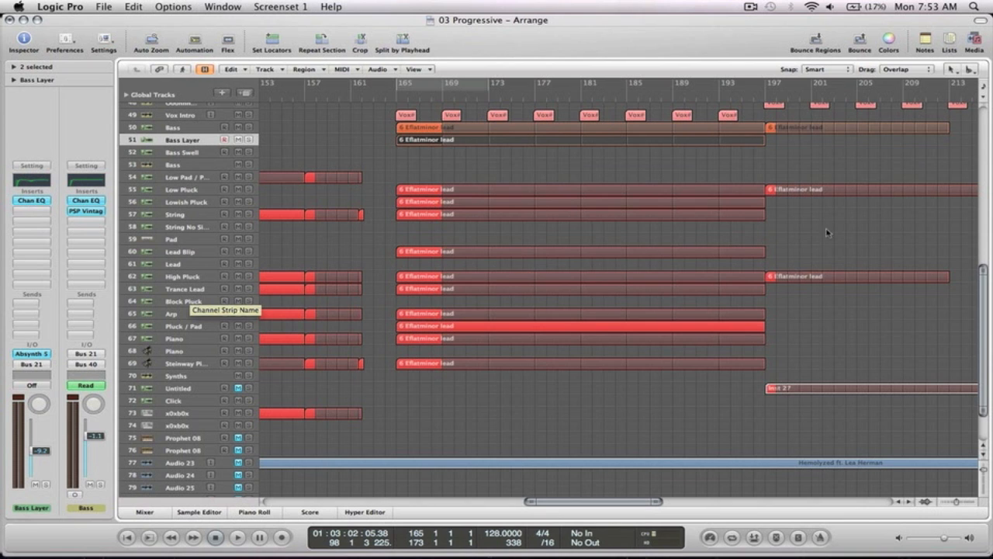
left_click_drag(790, 242, 372, 124)
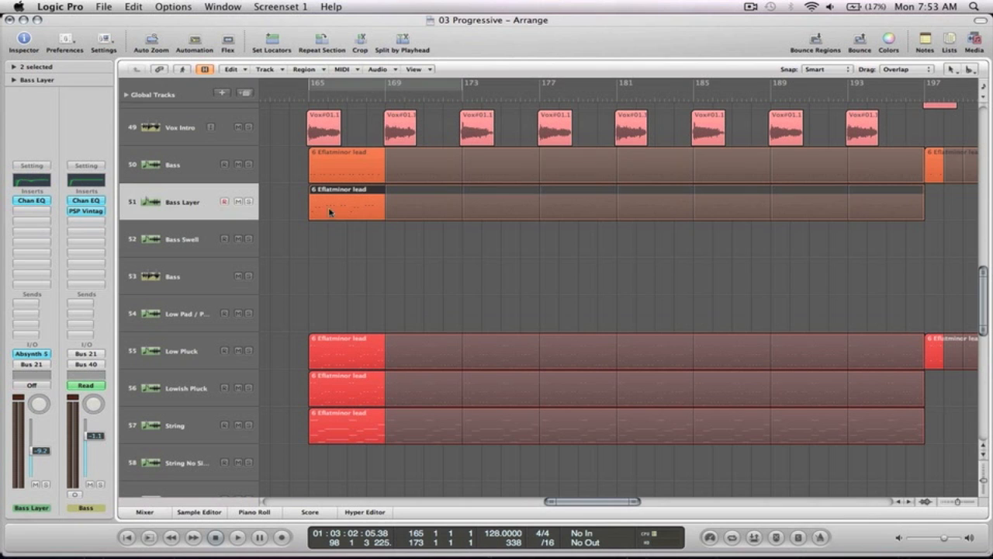
Solo the Bass track and play it with cycle mode on over bars 165 to 173
left_click(248, 165)
key("space")
key("space")
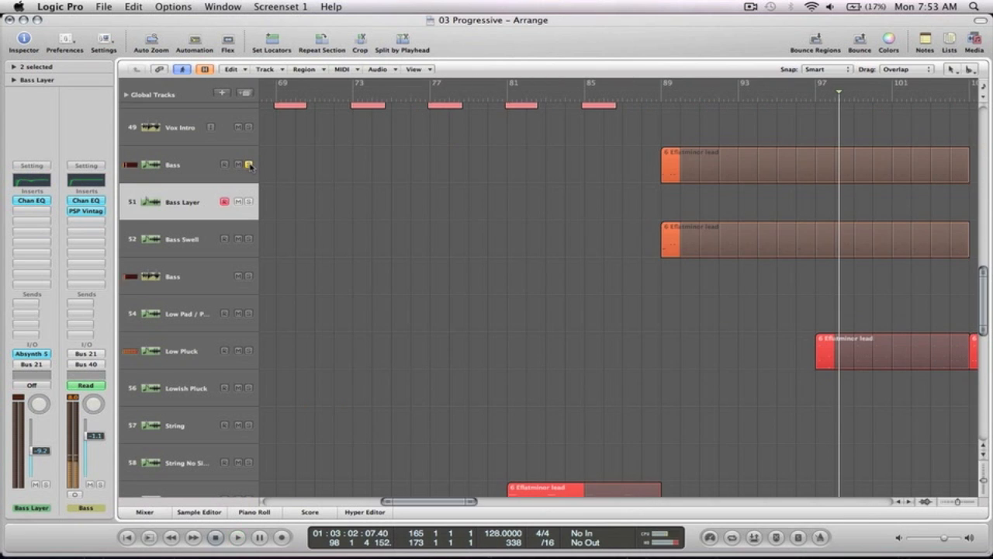
left_click(464, 168, "ctrl+alt")
left_click(414, 86)
key("space")
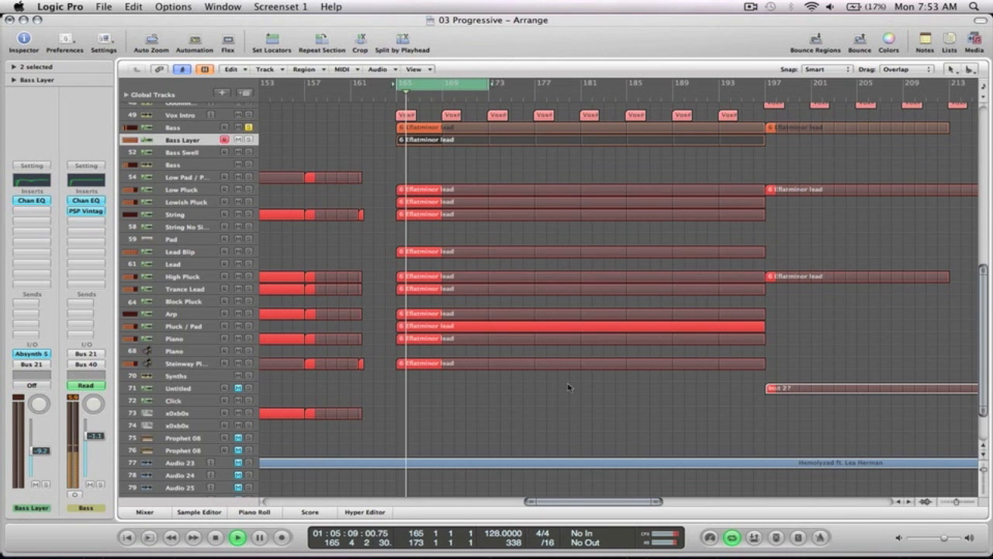
left_click_drag(575, 395, 360, 97)
scroll(385, 207, "down", 5)
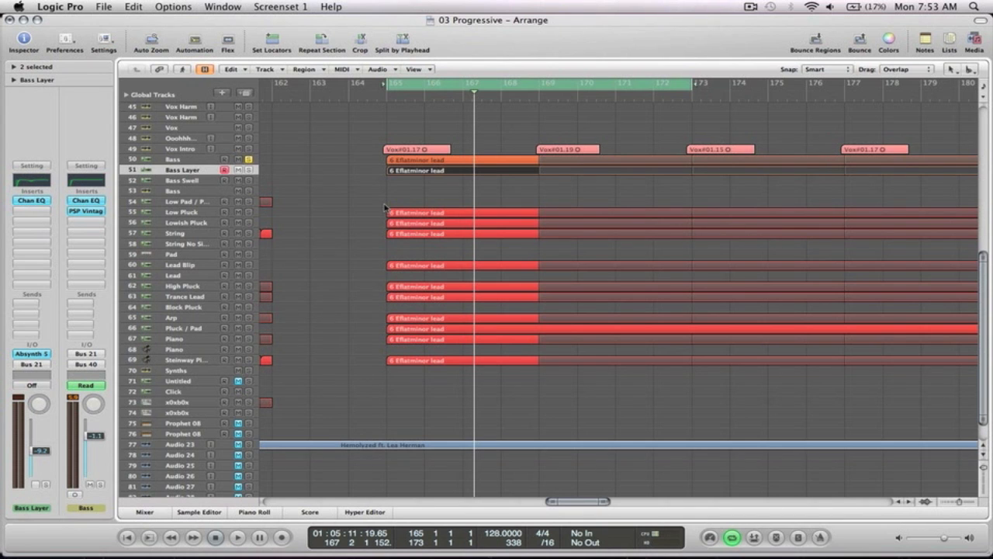
Listen to the Bass together with the soloed drum g# track, and turn the drum solo off again
left_click(386, 206, "ctrl+alt")
scroll(386, 207, "up", 10)
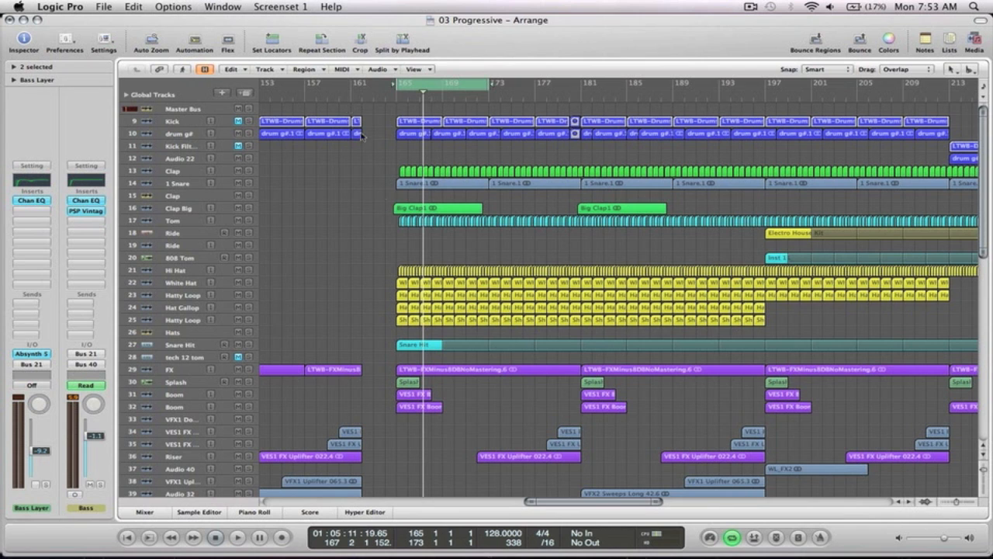
left_click(248, 133)
key("space")
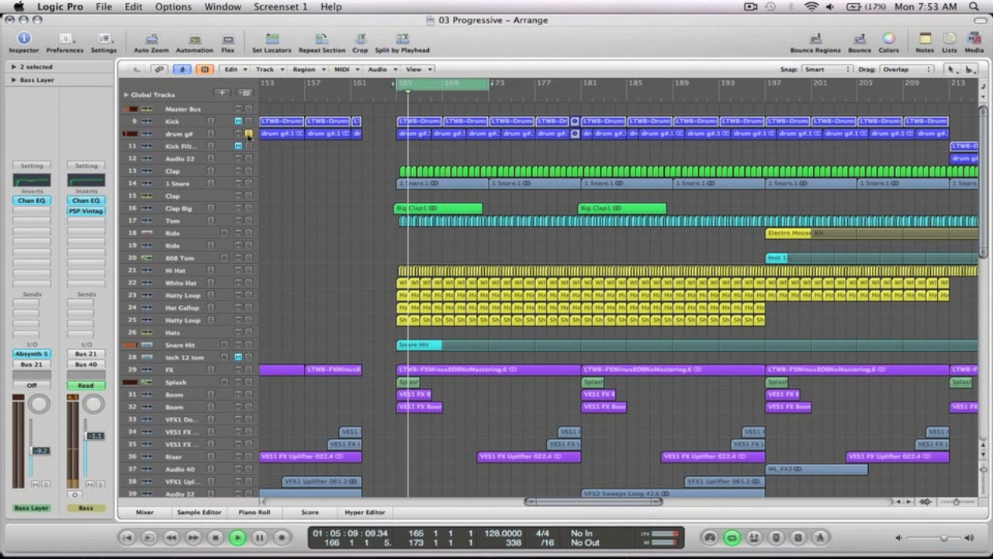
key("space")
left_click(248, 134)
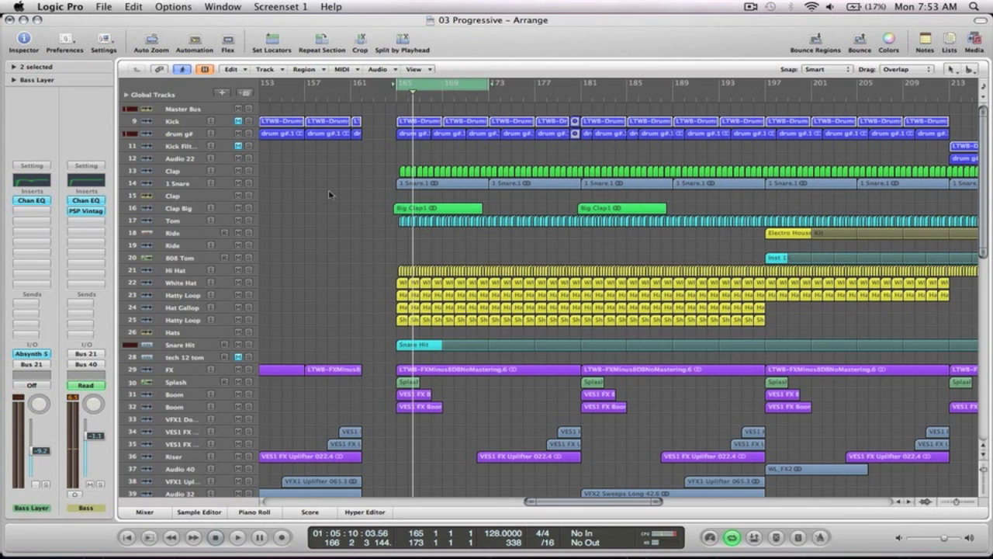
Solo the Bass Layer track alongside the Bass and play the two together from bar 165
scroll(329, 194, "down", 12)
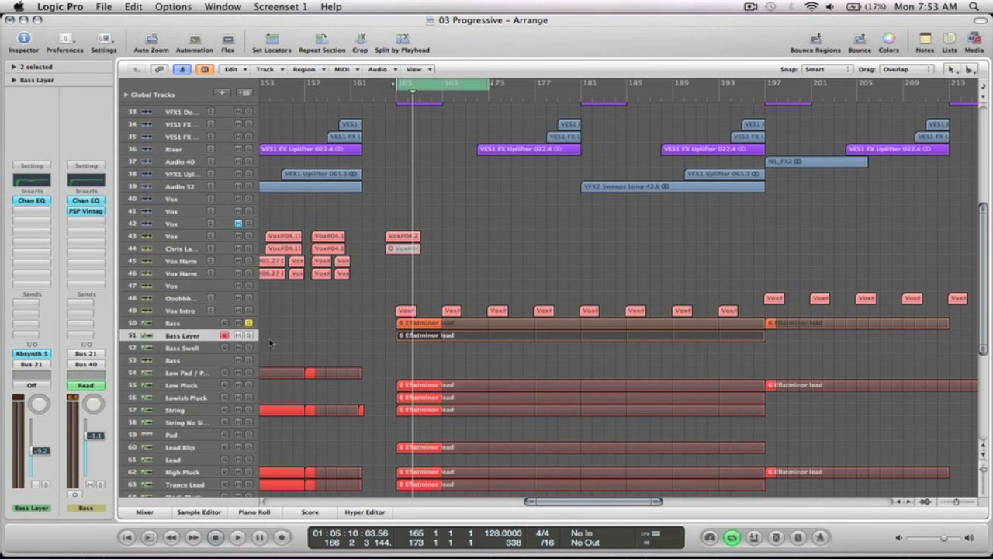
left_click(250, 336)
scroll(425, 365, "down", 2)
key("space")
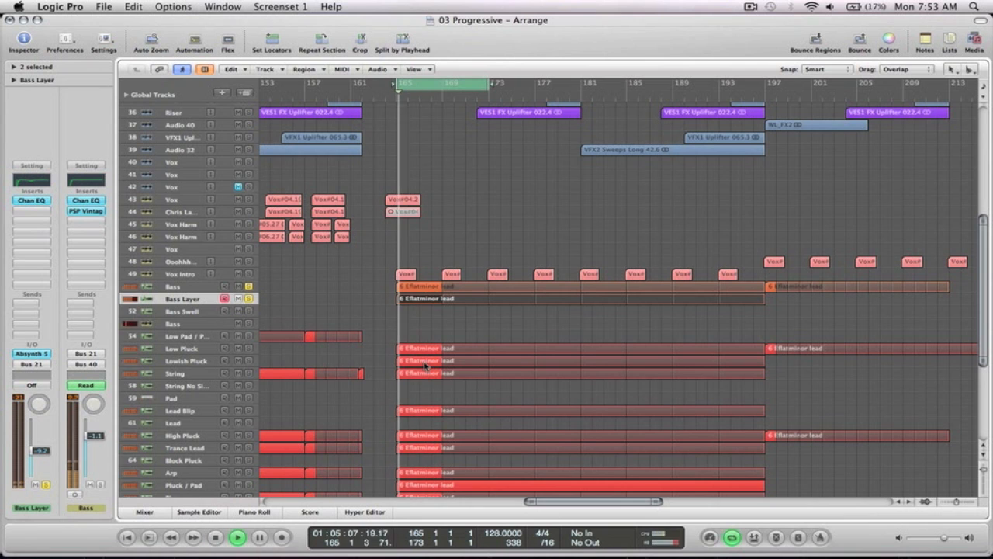
key("space")
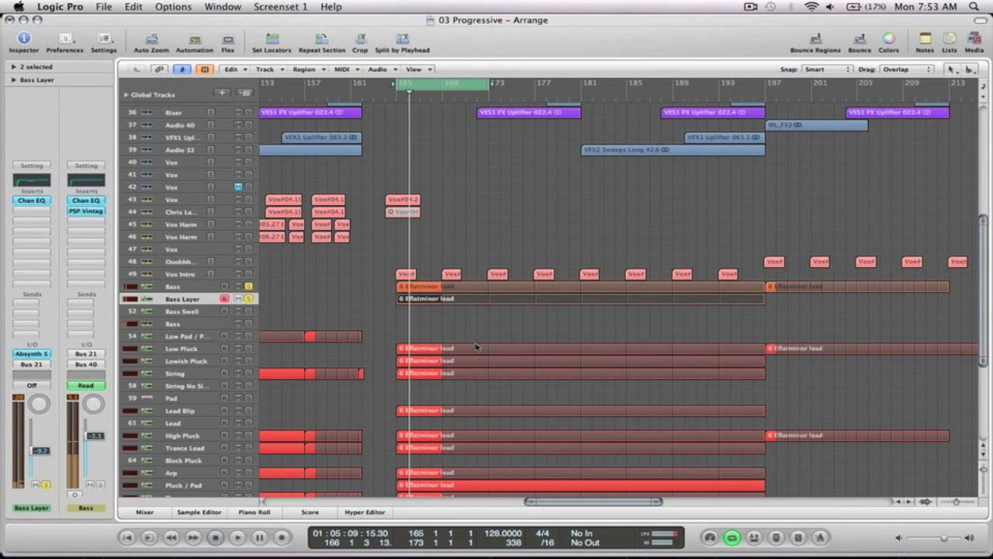
Turn off the Bass solo and listen to the Bass Layer on its own from bar 165
left_click_drag(532, 419, 359, 263)
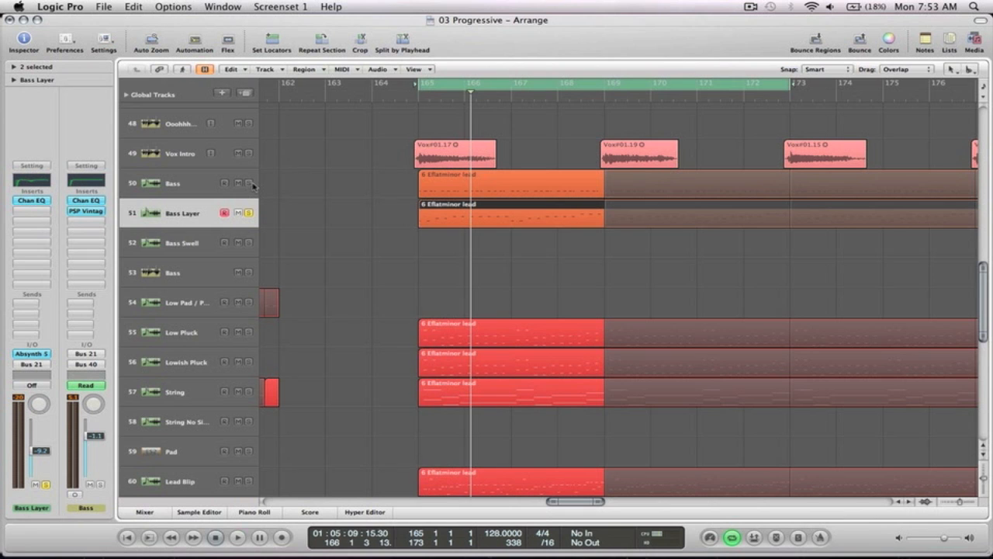
key("space")
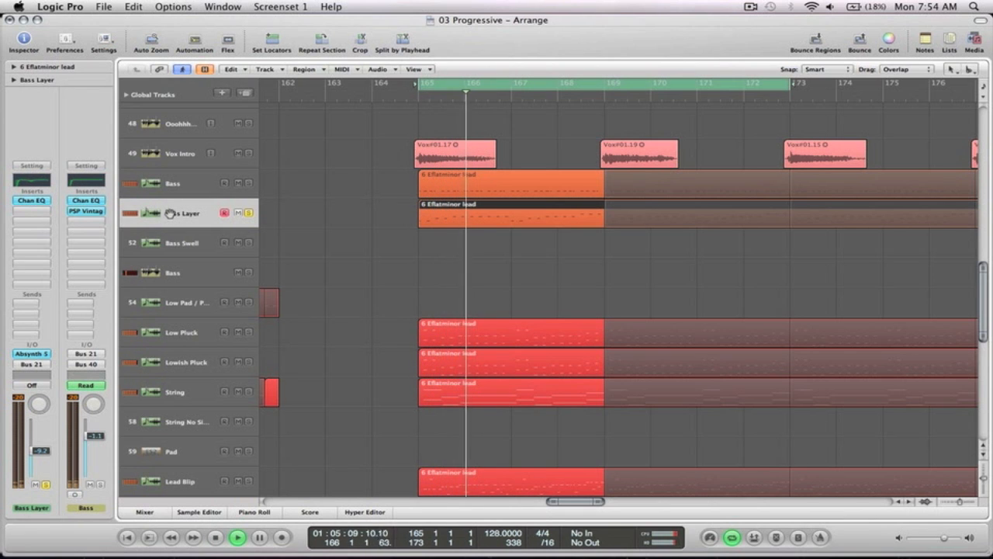
key("space")
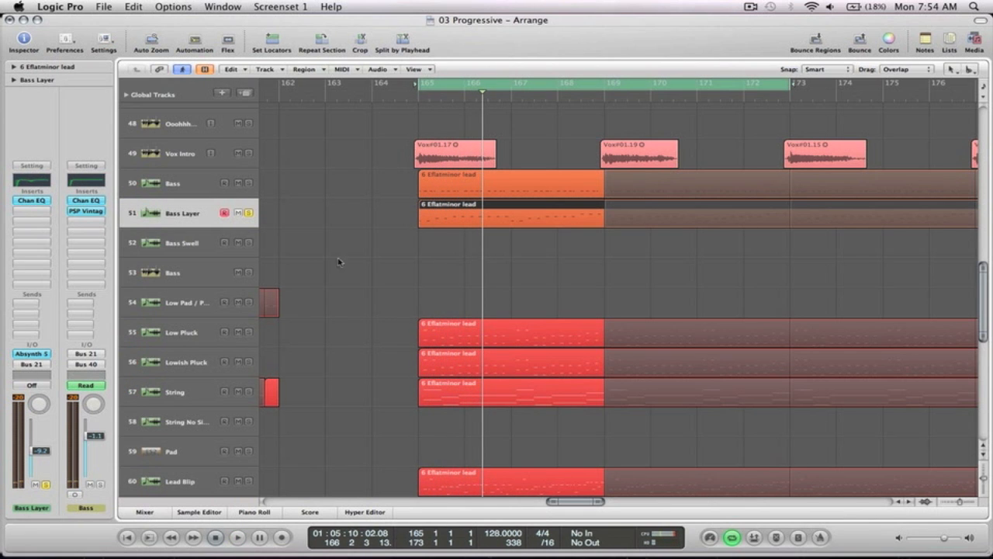
key("space")
key("space")
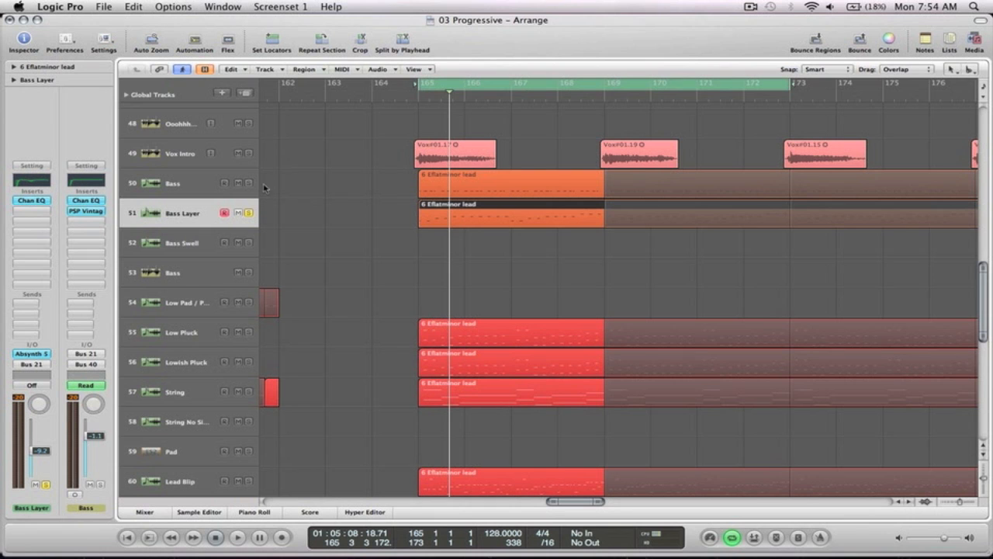
Solo the Bass track again and replay it combined with the Bass Layer
left_click(249, 183)
key("space")
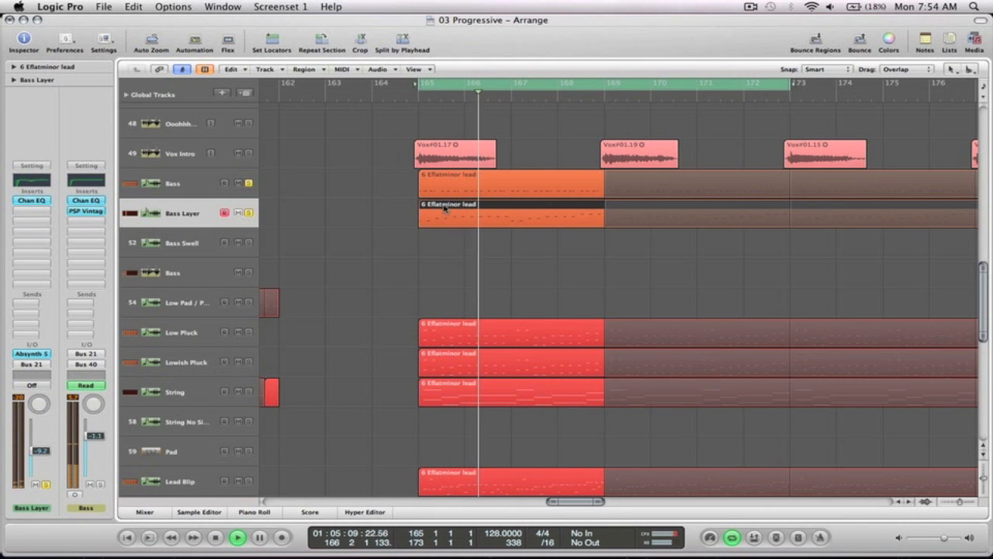
key("space")
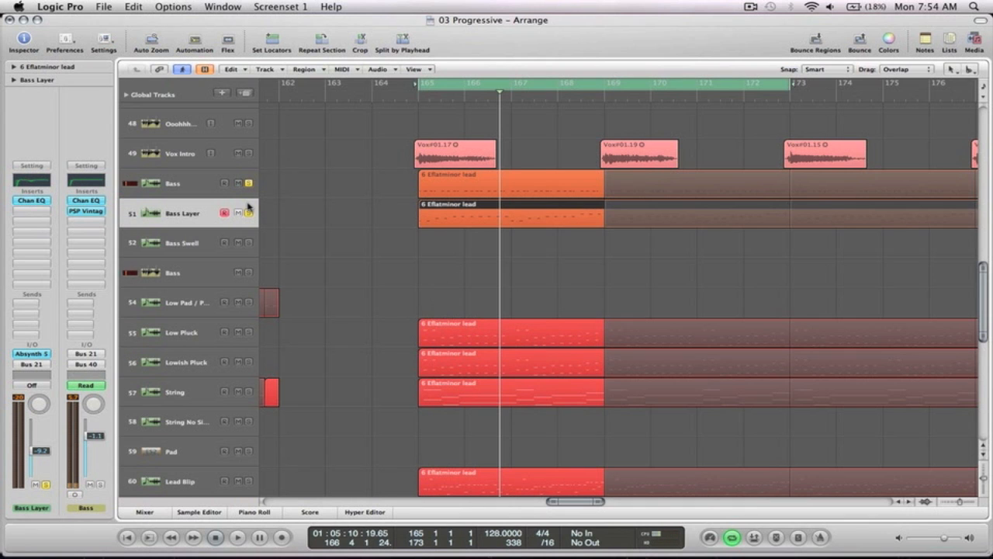
key("space")
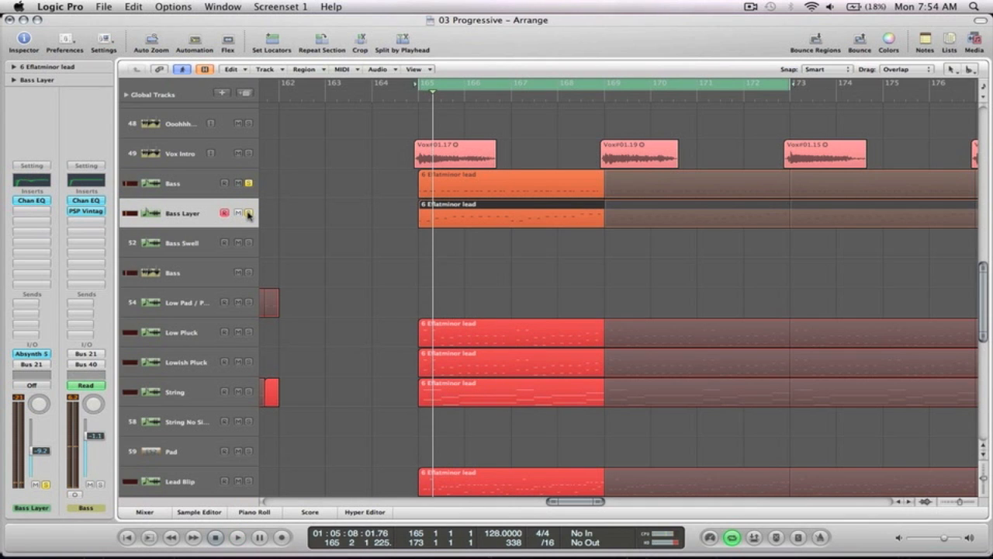
Turn off both bass solos, solo the Low Pluck track and play it from bar 165
scroll(362, 225, "down", 4)
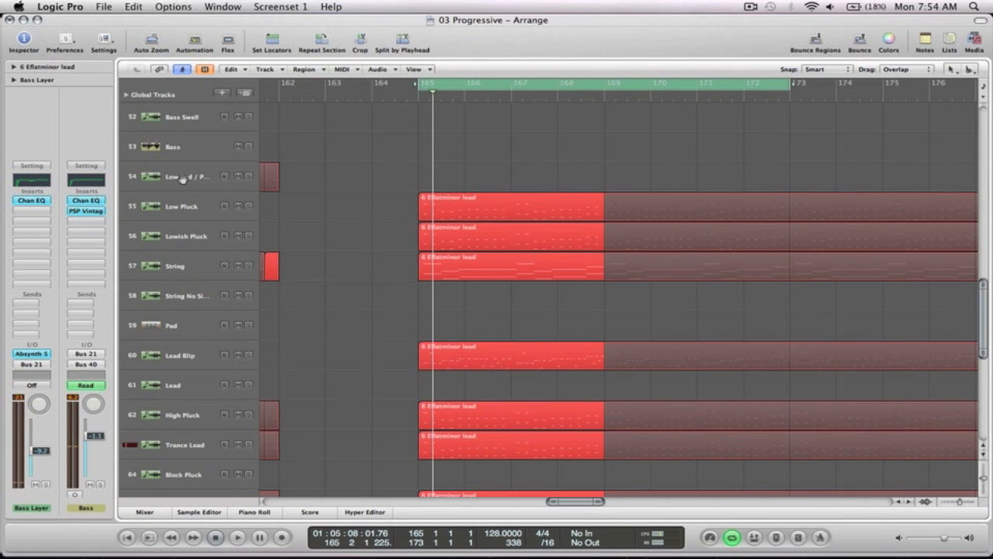
left_click(182, 206)
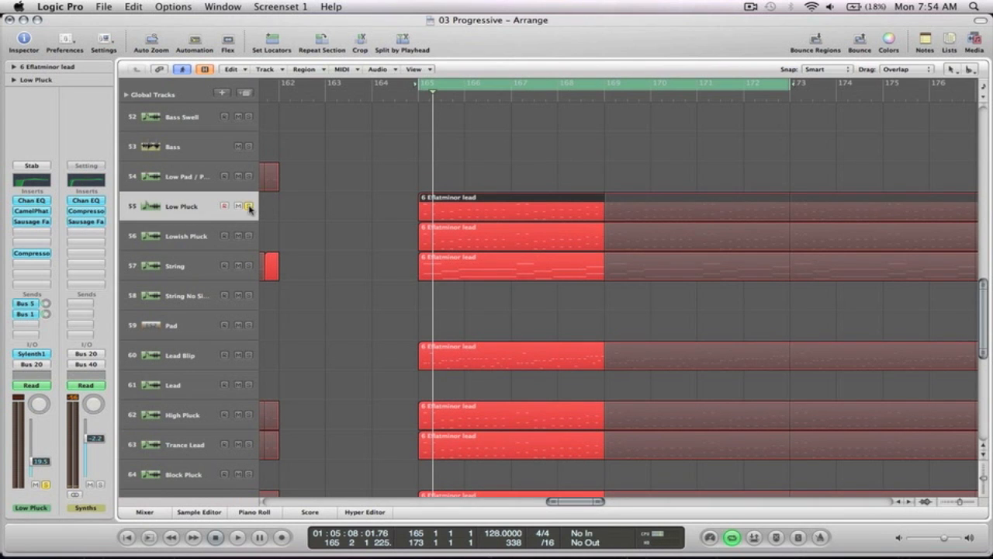
key("space")
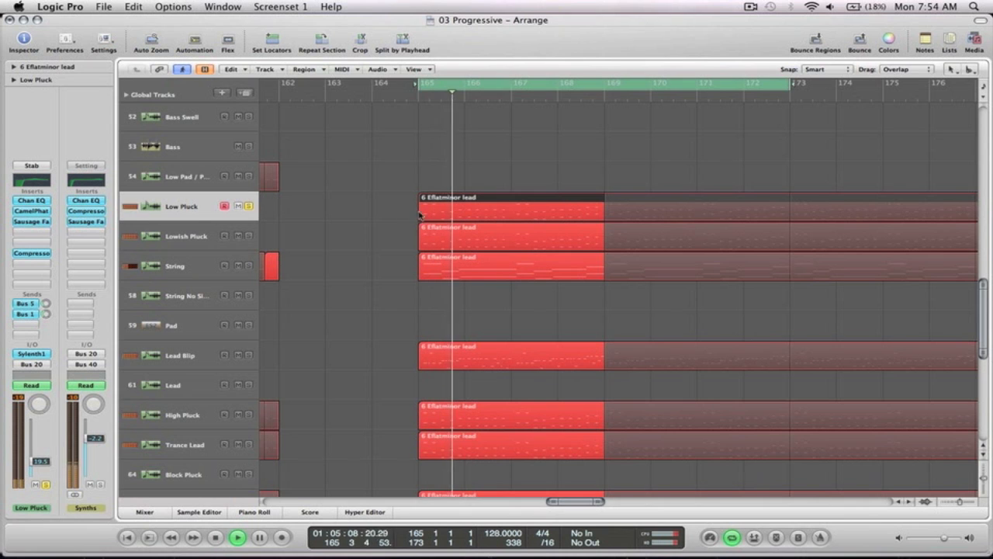
key("space")
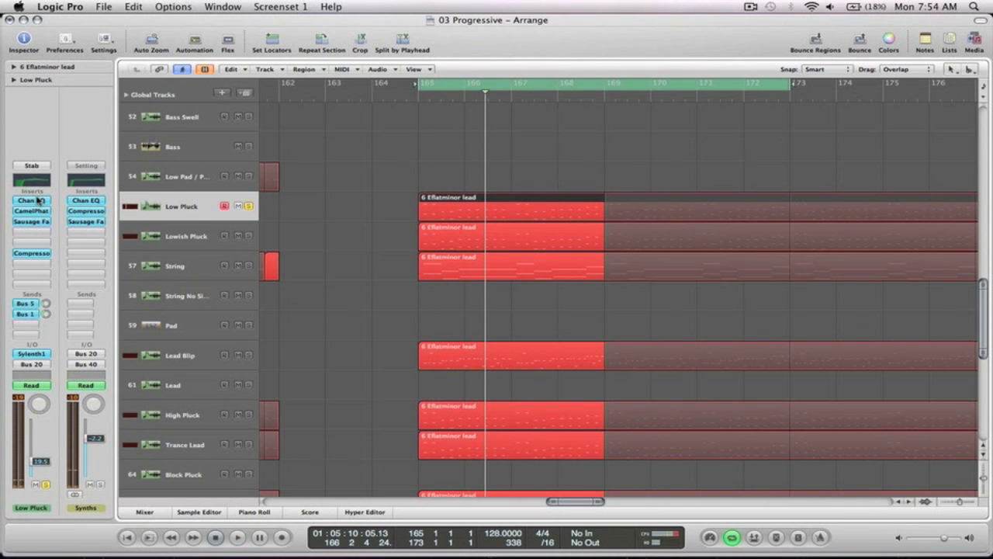
Open the Channel EQ on the Low Pluck channel strip to inspect its curve
scroll(391, 229, "down", 2)
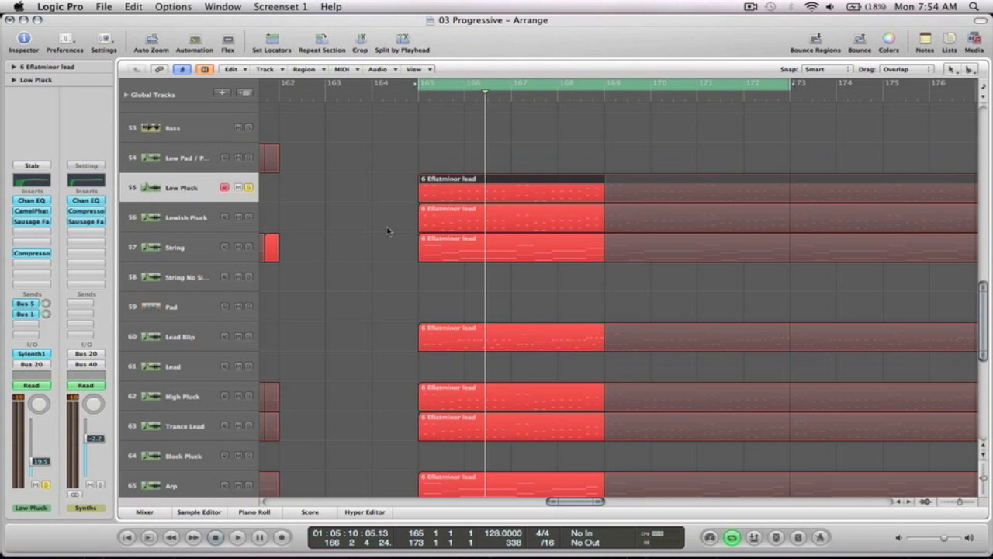
left_click(29, 201)
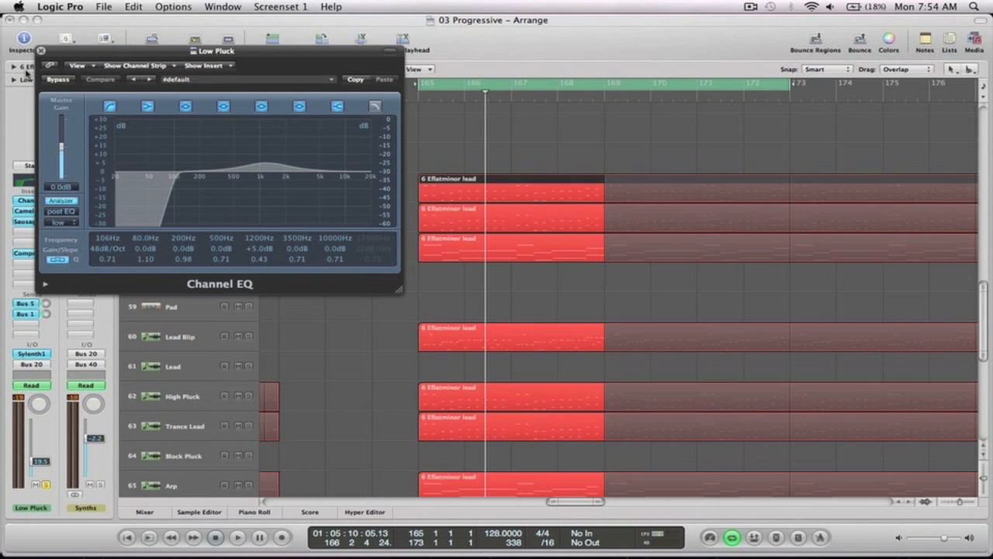
Close the Channel EQ and examine the Low Pluck channel strip alongside the neighbouring synth channels in the mixer
left_click(42, 51)
left_click(144, 512)
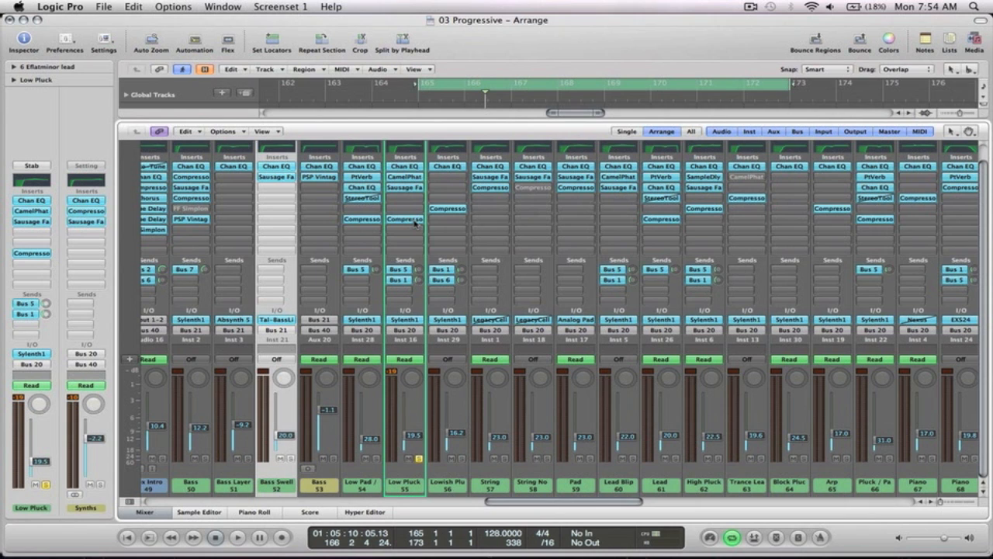
scroll(415, 224, "right", 1)
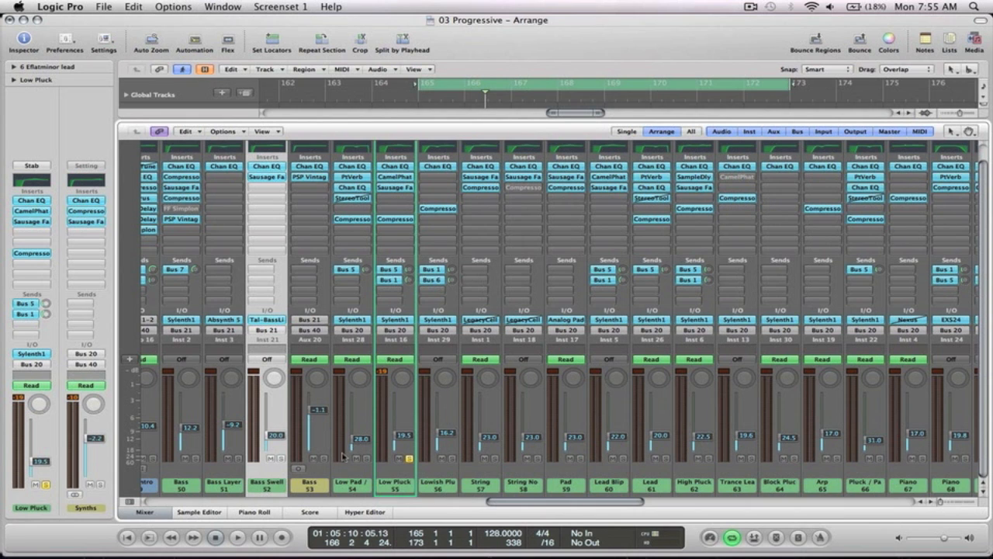
left_click(135, 513)
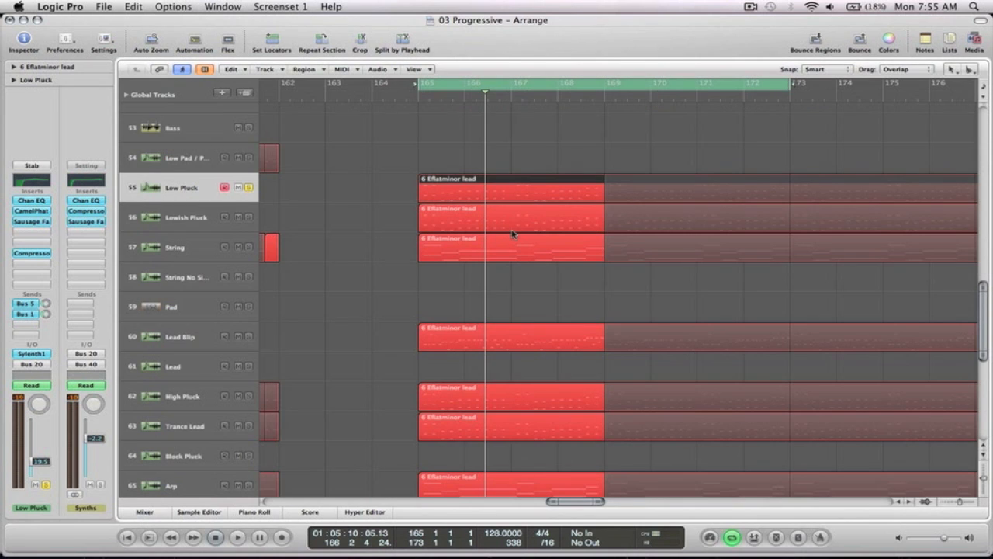
Replay the soloed Low Pluck track from bar 165 in the arrangement
scroll(362, 180, "down", 1)
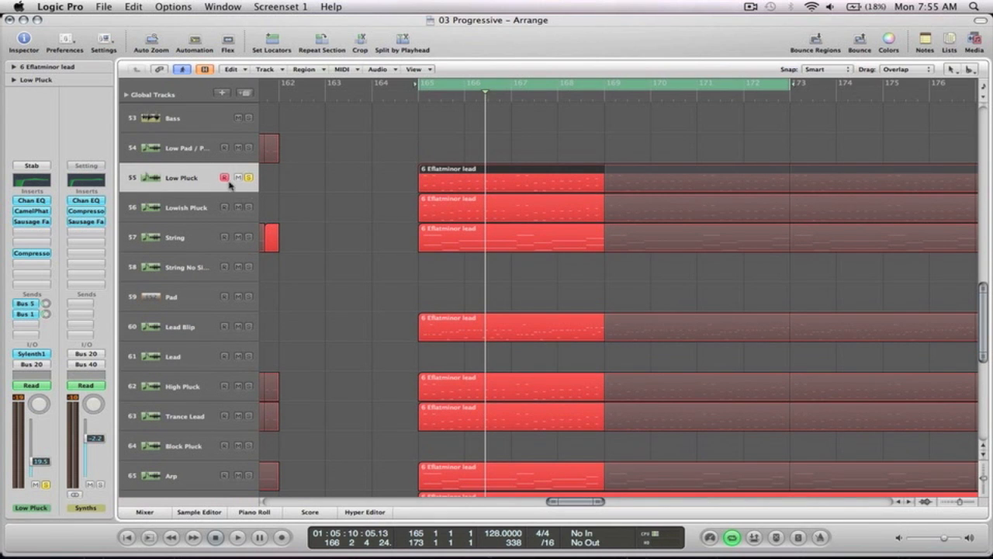
key("space")
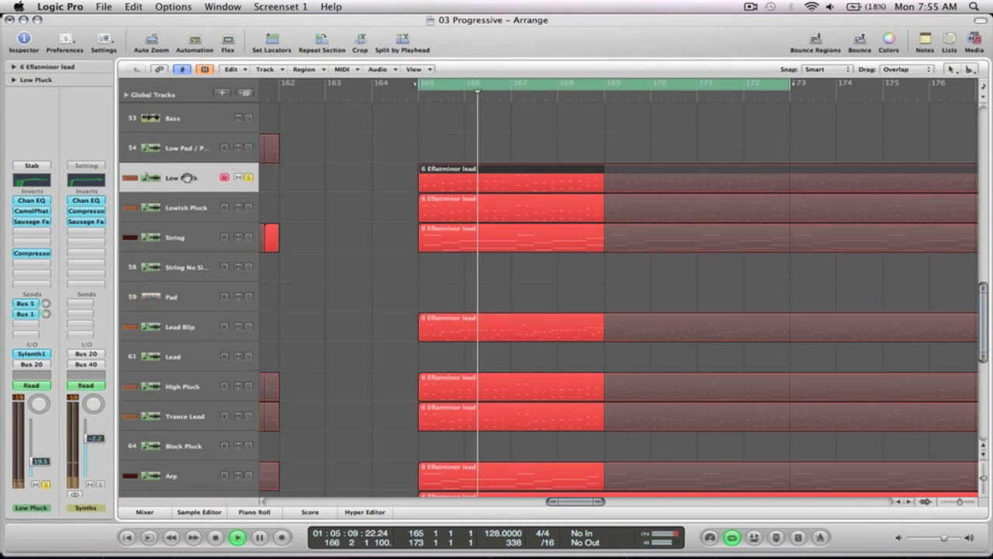
key("space")
Move the solo from Low Pluck to Lowish Pluck and play that layer on its own from bar 165
left_click(249, 207)
key("space")
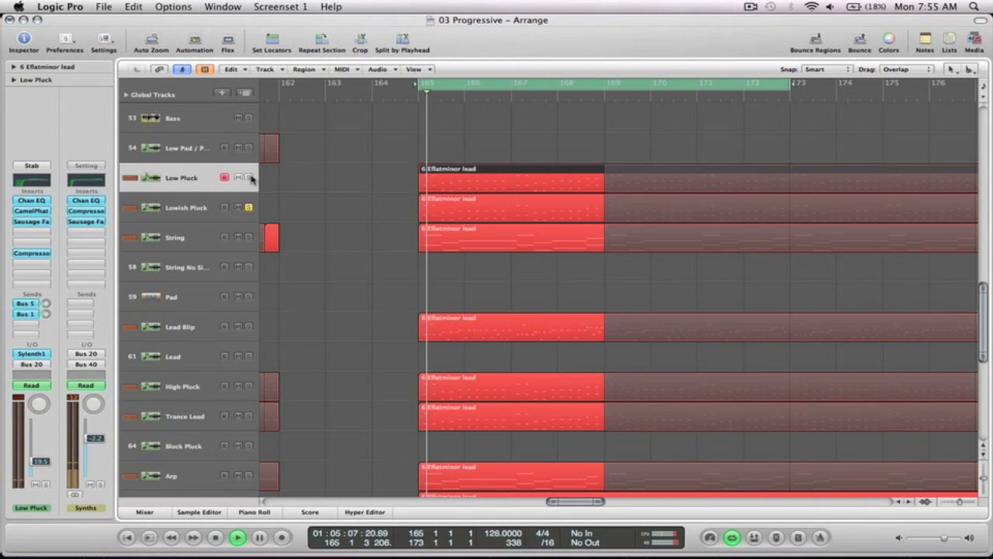
key("space")
Select the Lowish Pluck track, solo Low Pluck alongside it and play the two plucks together from bar 165
left_click(209, 201)
left_click(198, 177)
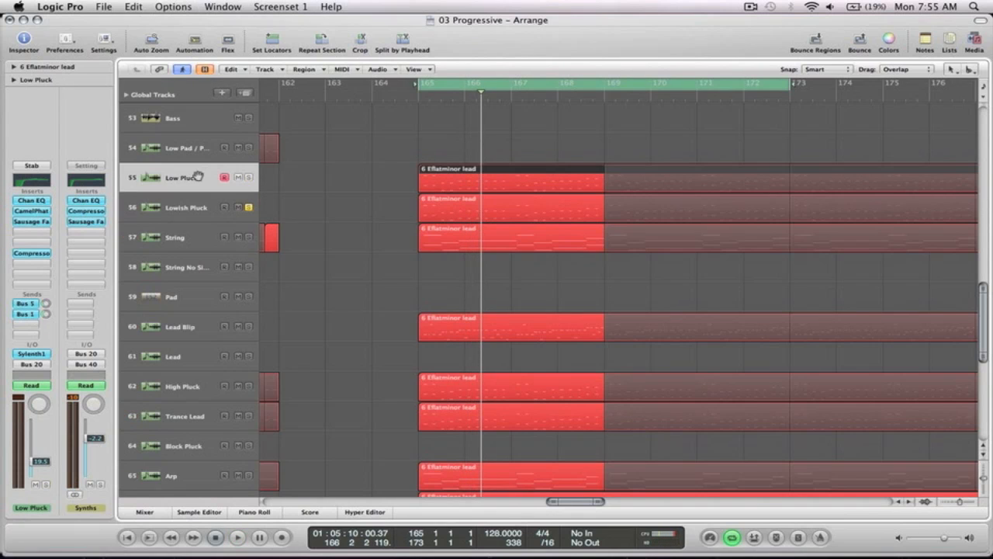
key("Down")
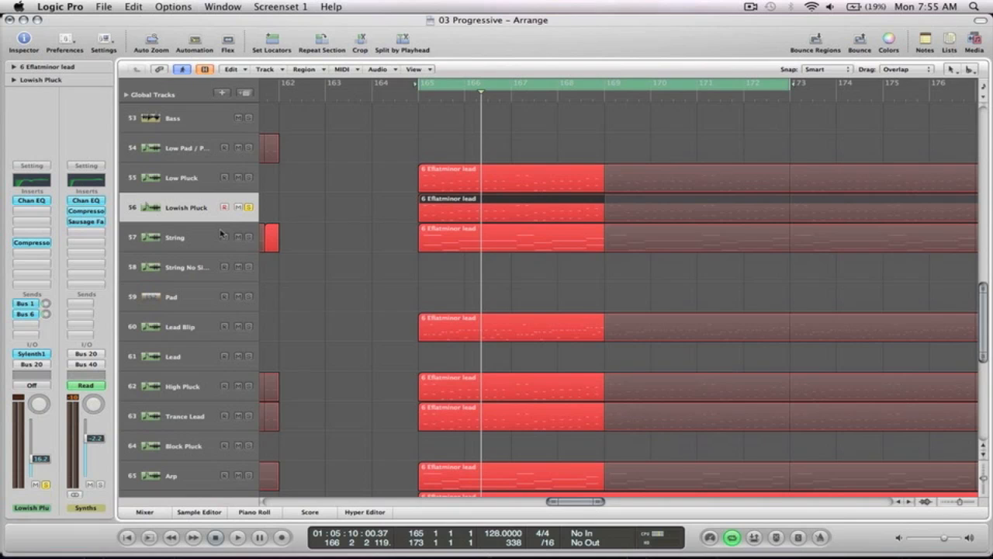
key("space")
scroll(346, 189, "down", 2)
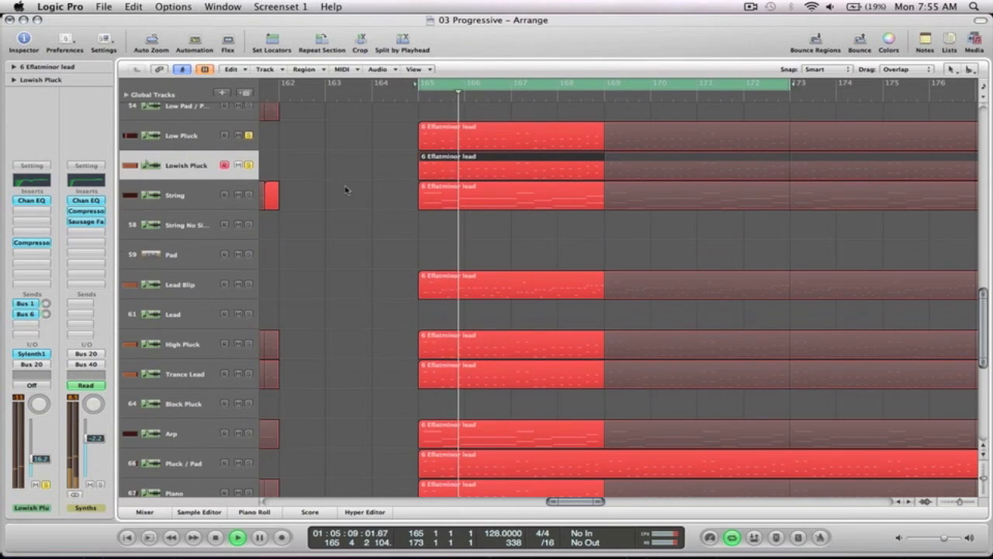
key("space")
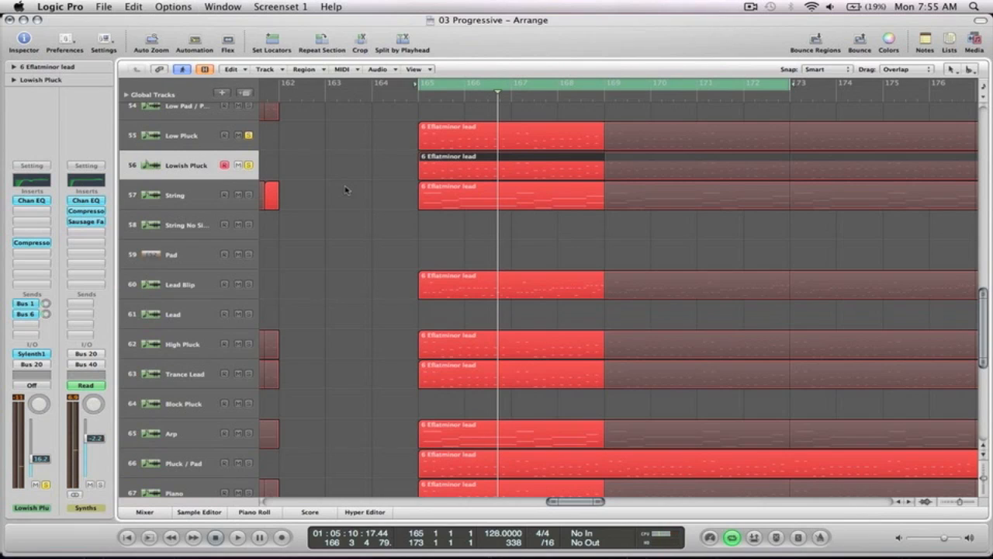
Check the String channel's inserts, clear the pluck solos, then solo Lead Blip and play it from bar 165
left_click(179, 198)
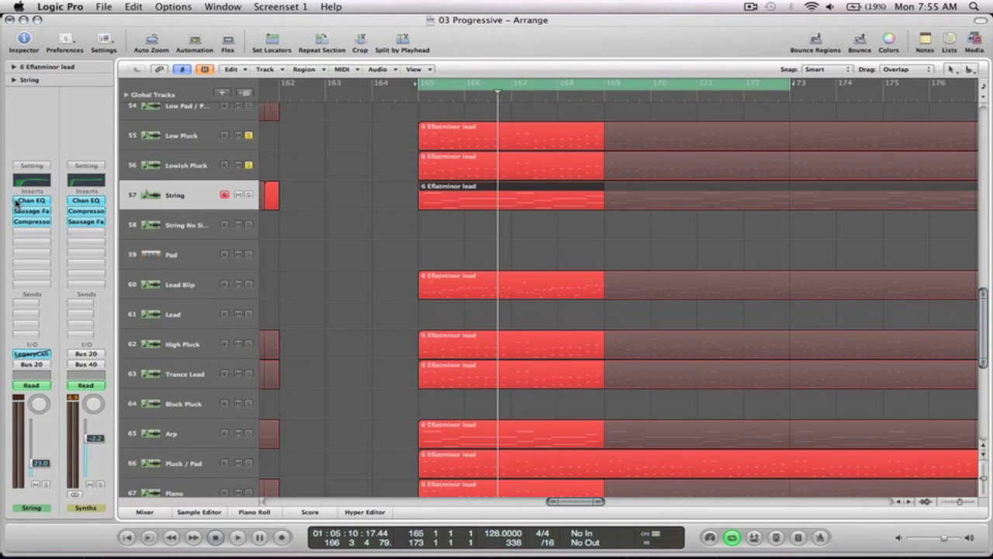
left_click(249, 165)
left_click(195, 285)
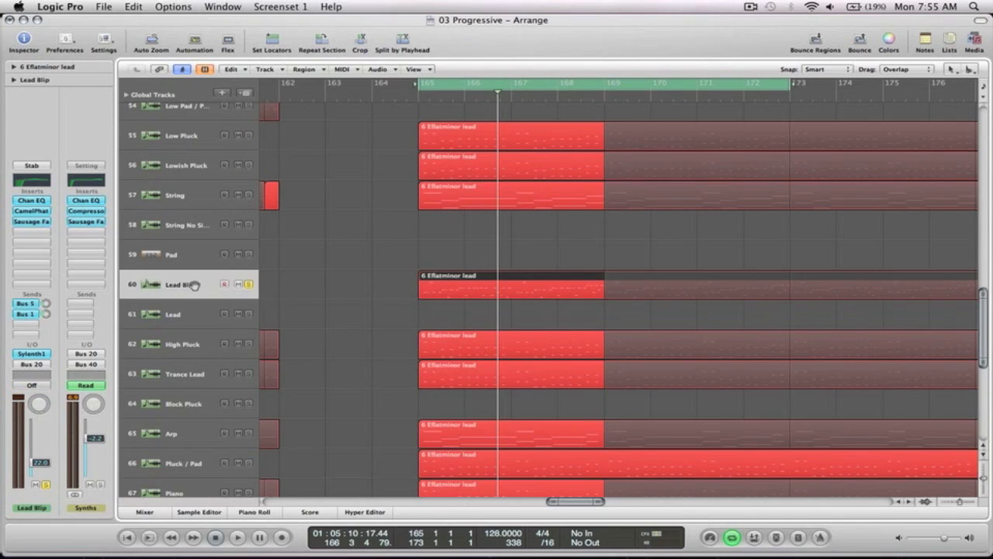
scroll(346, 257, "down", 3)
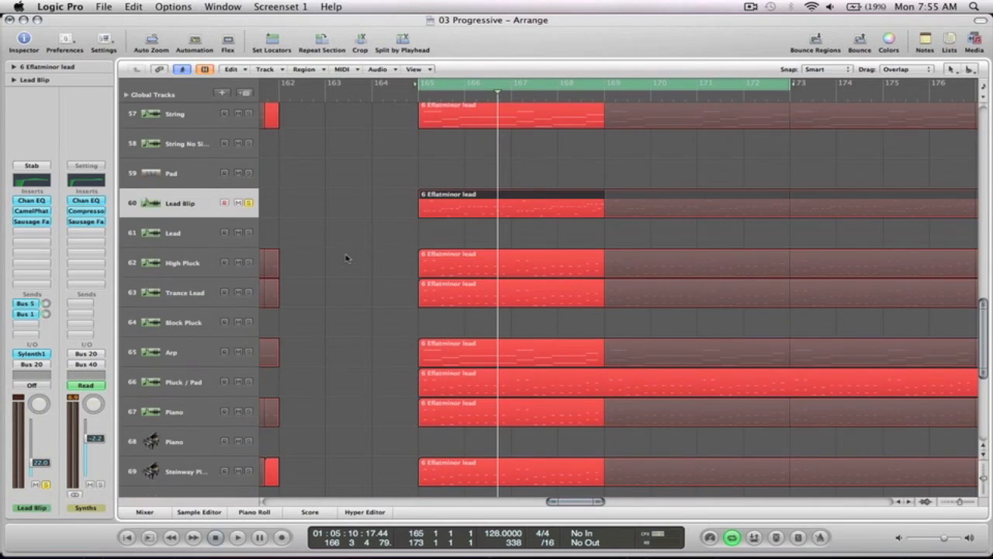
scroll(347, 258, "up", 3)
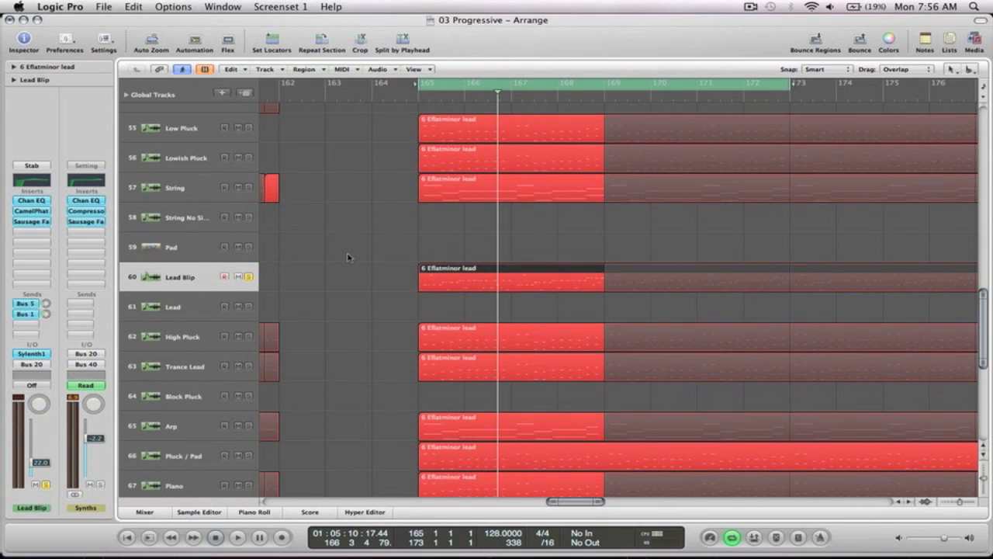
key("space")
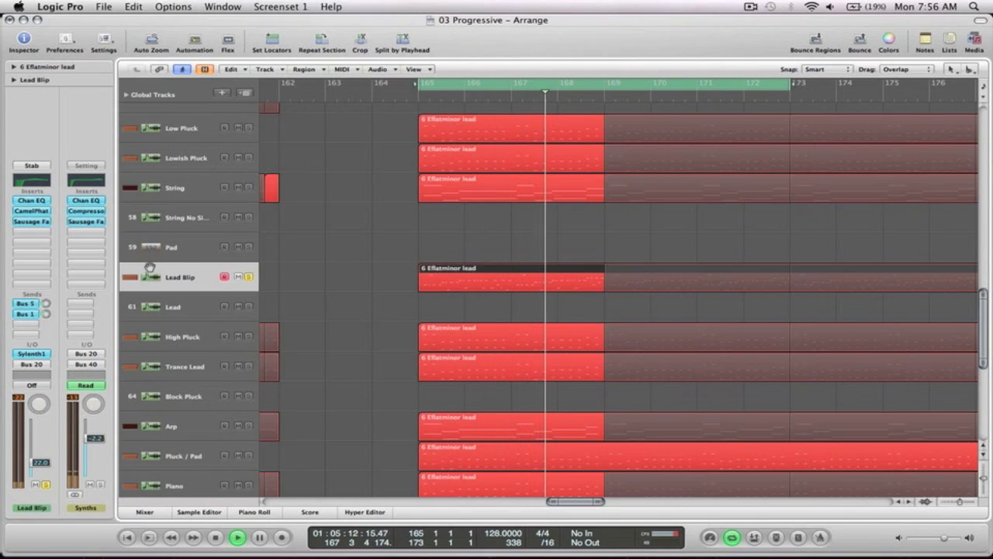
key("space")
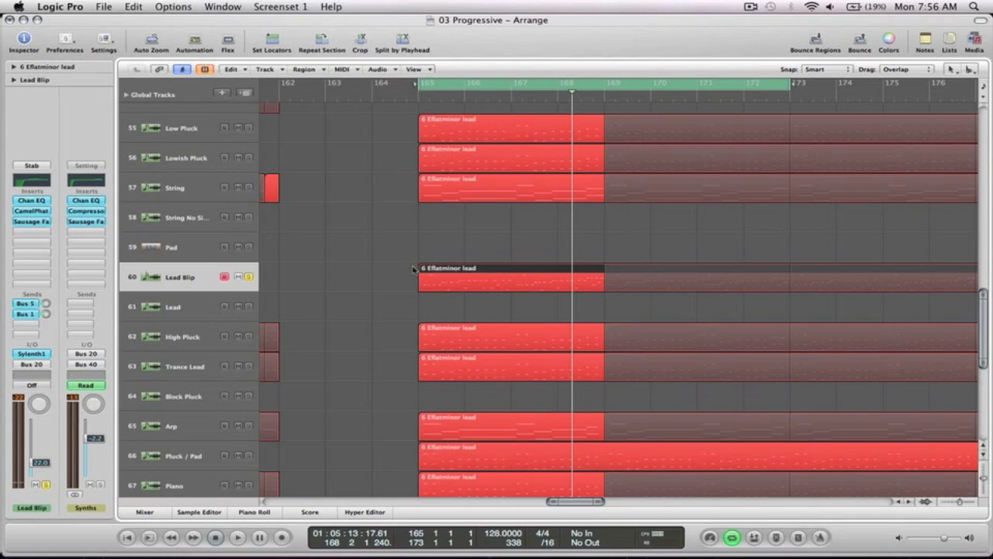
Bypass the Channel EQ, CamelPhat and Sausage Fattener inserts on Lead Blip and play the dry sound from bar 165
left_click(24, 203, "alt")
left_click(24, 210, "alt")
left_click(26, 221, "alt")
key("space")
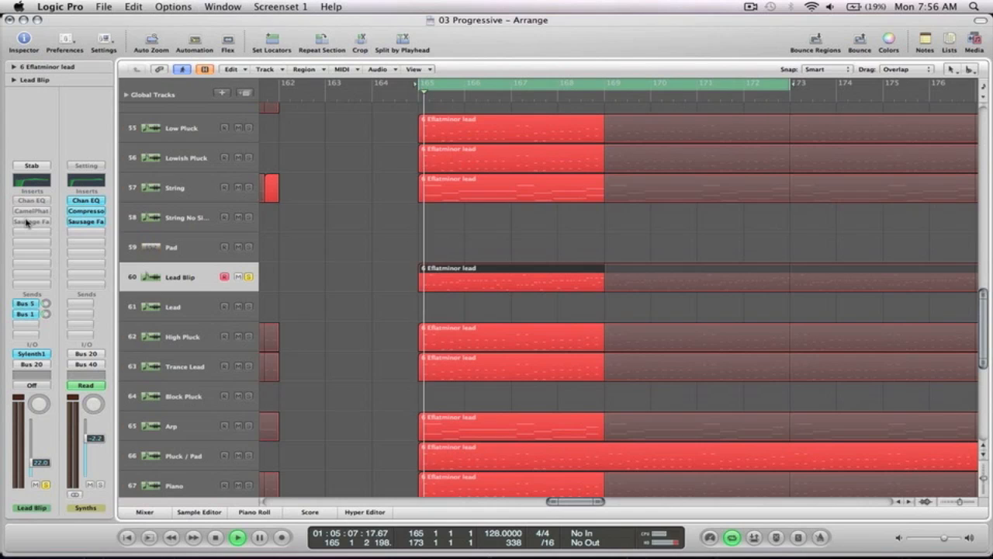
Re-enable Lead Blip's Channel EQ, CamelPhat and Sausage Fattener one after another during playback to hear each effect
left_click(35, 201, "alt")
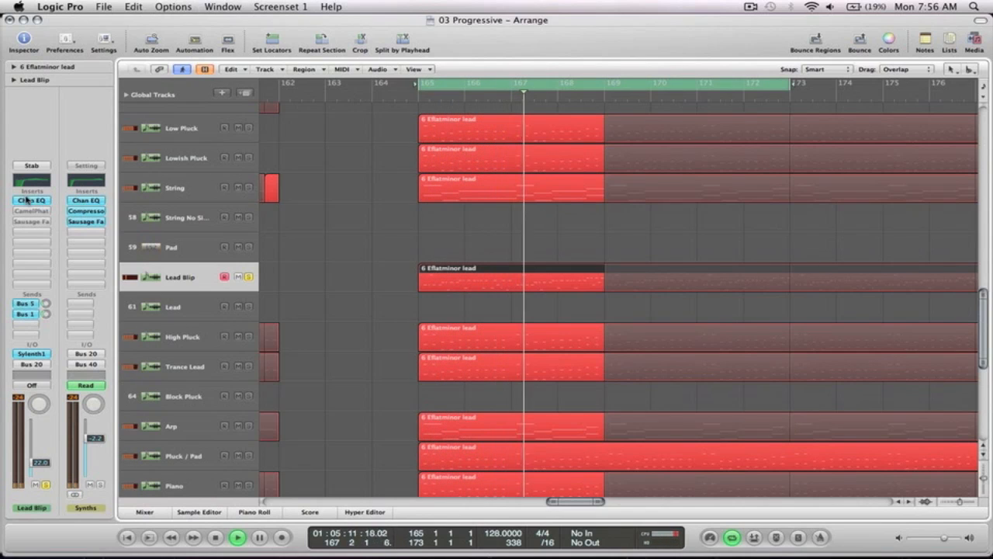
left_click(32, 211, "alt")
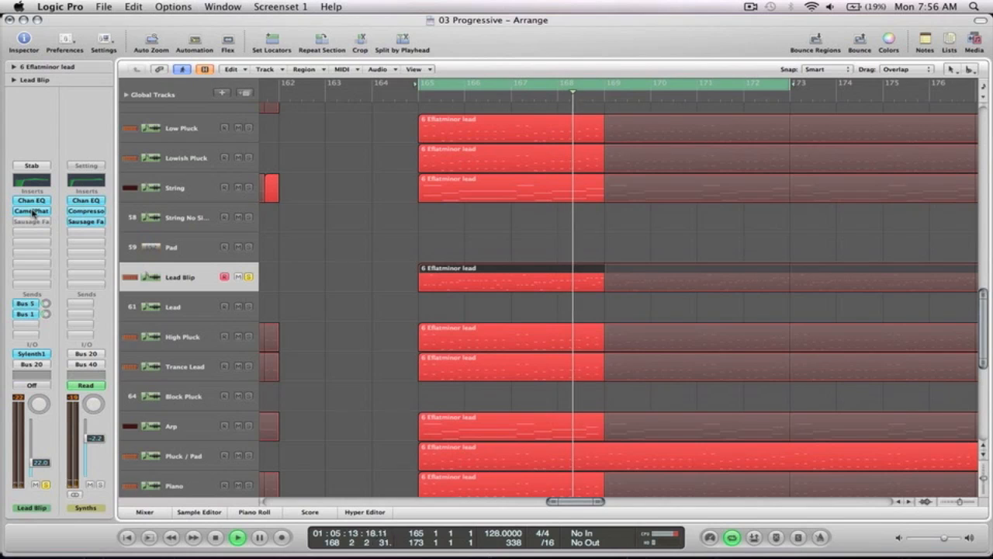
left_click(33, 222, "alt")
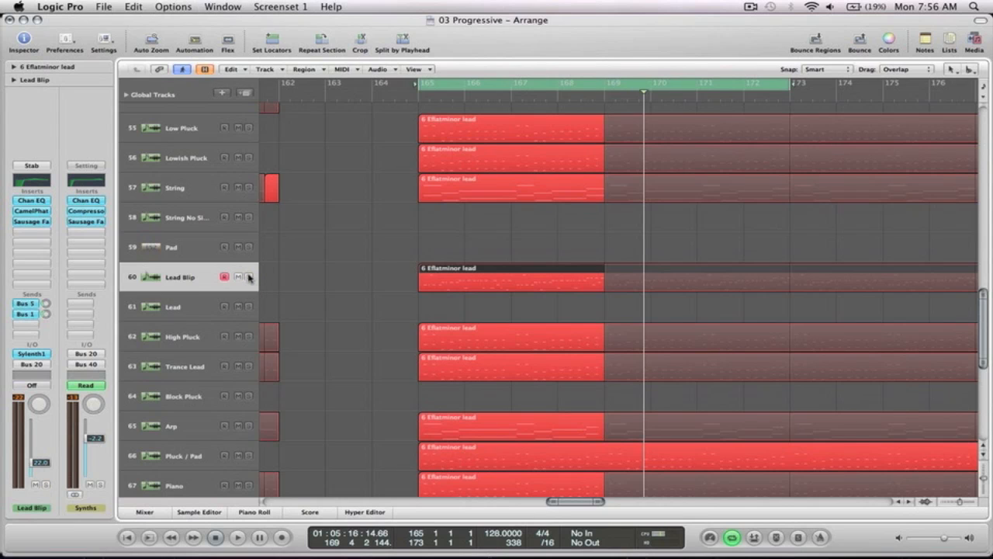
Move the solo from Lead Blip to High Pluck and play it from bar 165
scroll(357, 275, "down", 3)
left_click(311, 263)
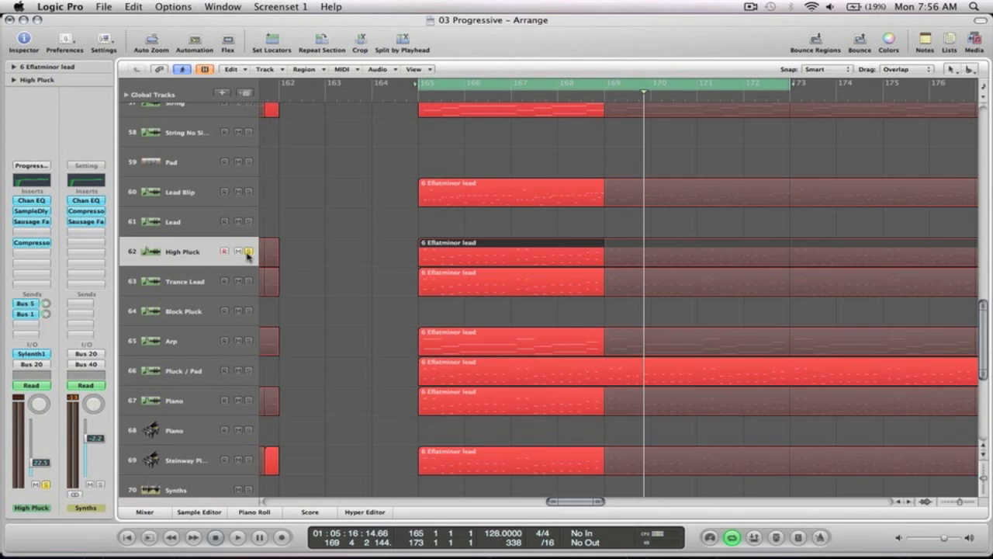
key("space")
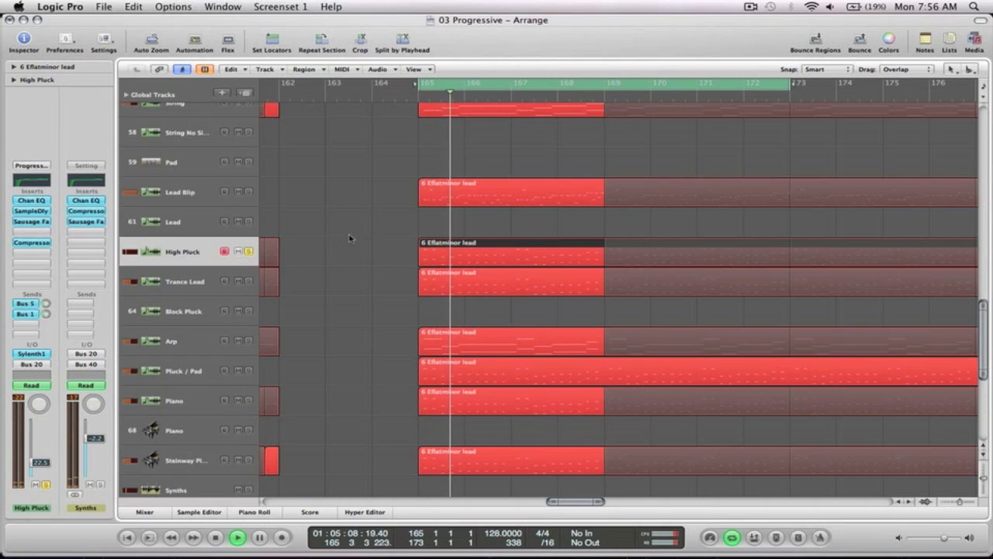
key("space")
Add Low Pluck, Lowish Pluck, String and Lead Blip to the High Pluck solo and play the combined layers from bar 165
left_click(352, 235, "ctrl+alt")
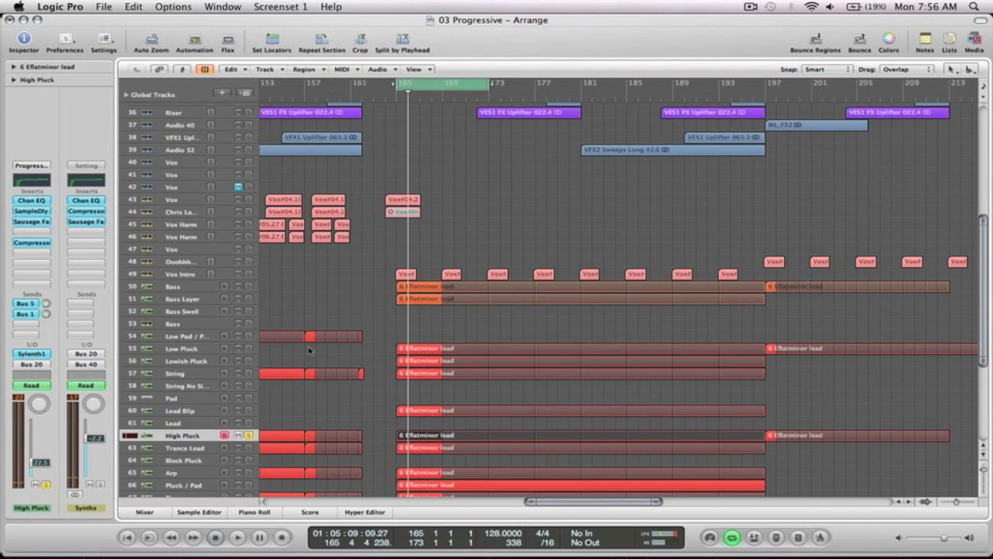
scroll(308, 350, "down", 2)
left_click_drag(247, 301, 248, 315)
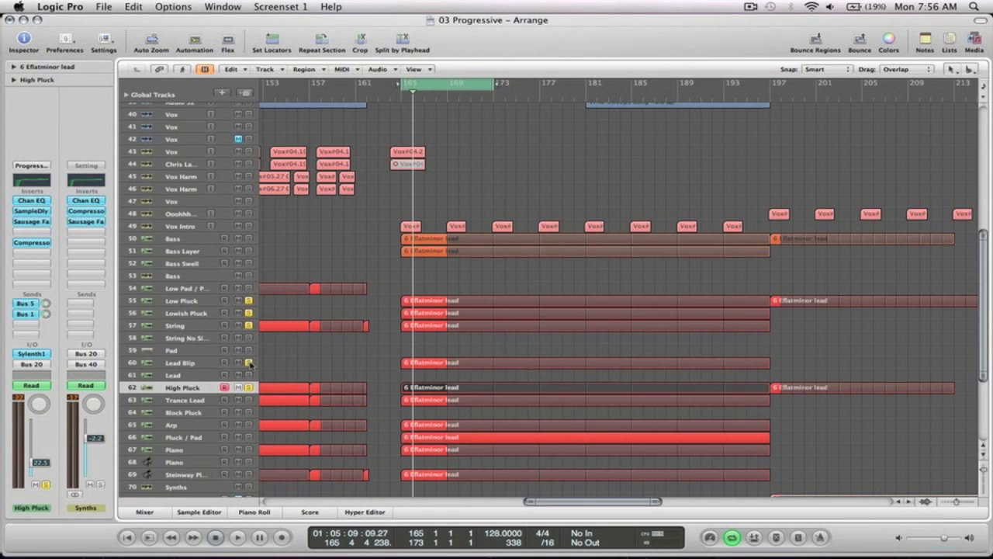
key("space")
scroll(434, 404, "down", 2)
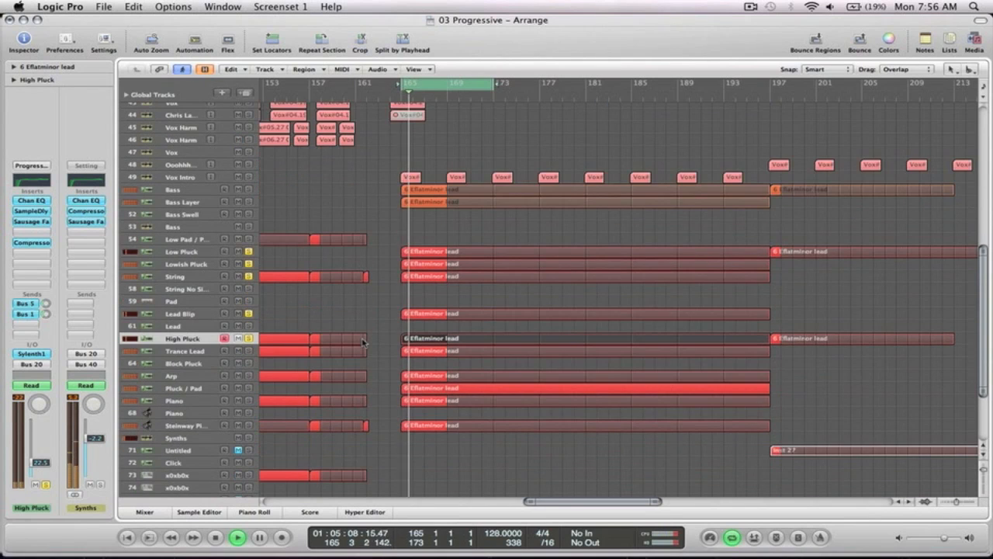
left_click_drag(530, 462, 349, 225)
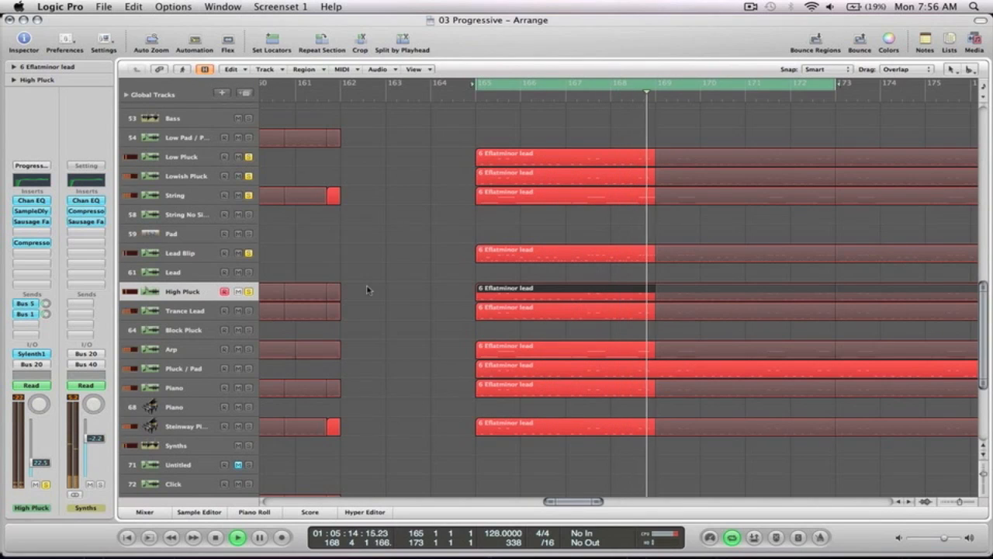
key("space")
Add the Trance Lead track to the soloed layers and replay the combination from bar 165
left_click(182, 311)
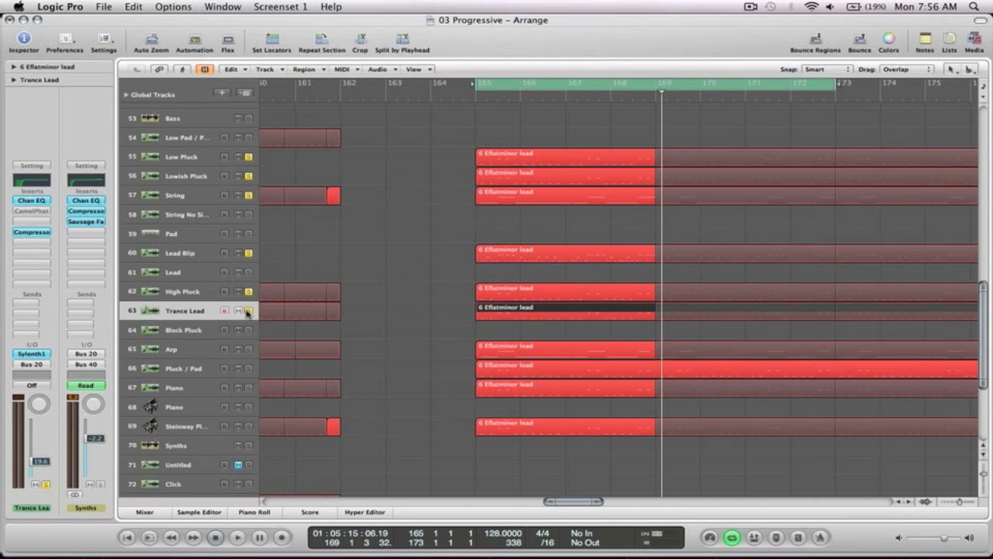
key("space")
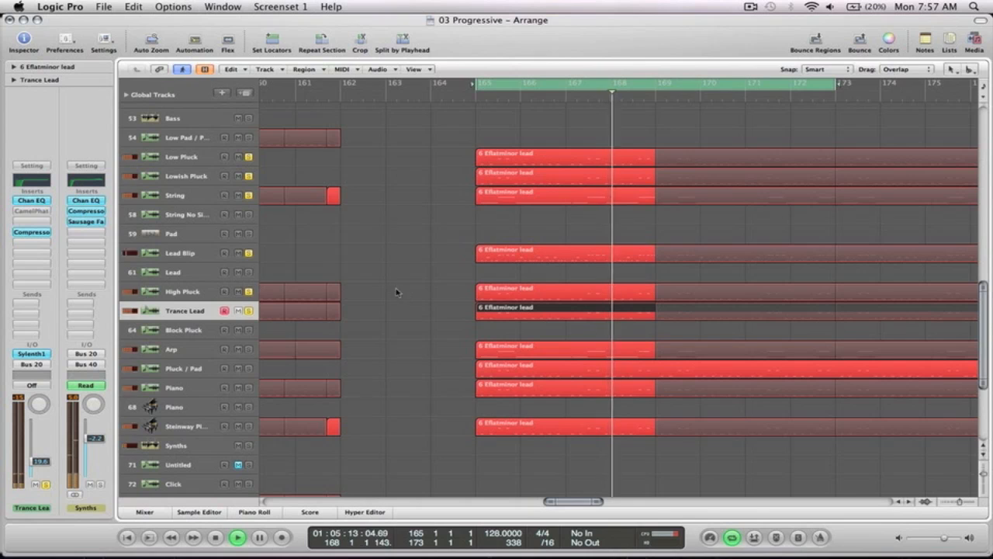
key("space")
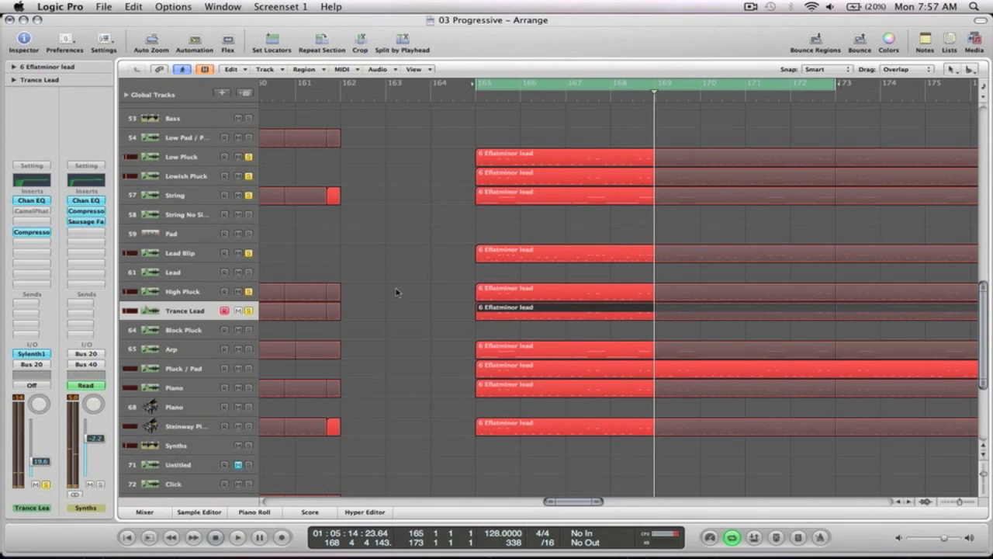
Clear the layered solos, solo only the Arp track and play it from bar 165
scroll(396, 292, "down", 2)
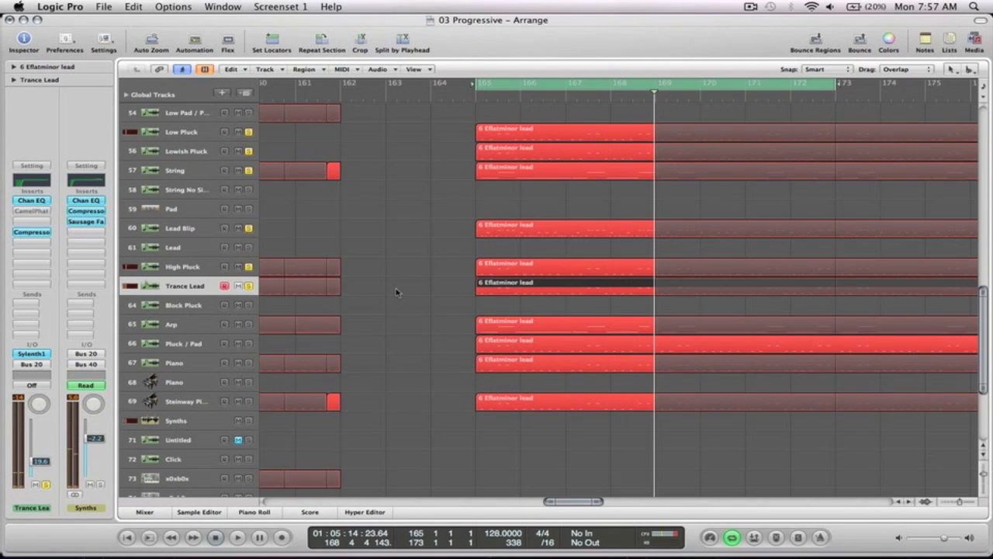
left_click(171, 331)
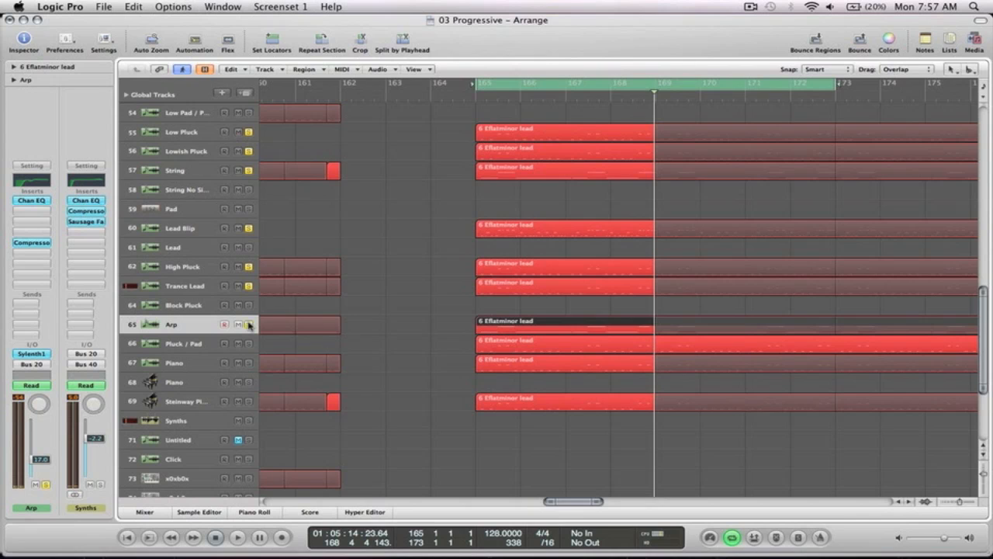
left_click(250, 325)
key("space")
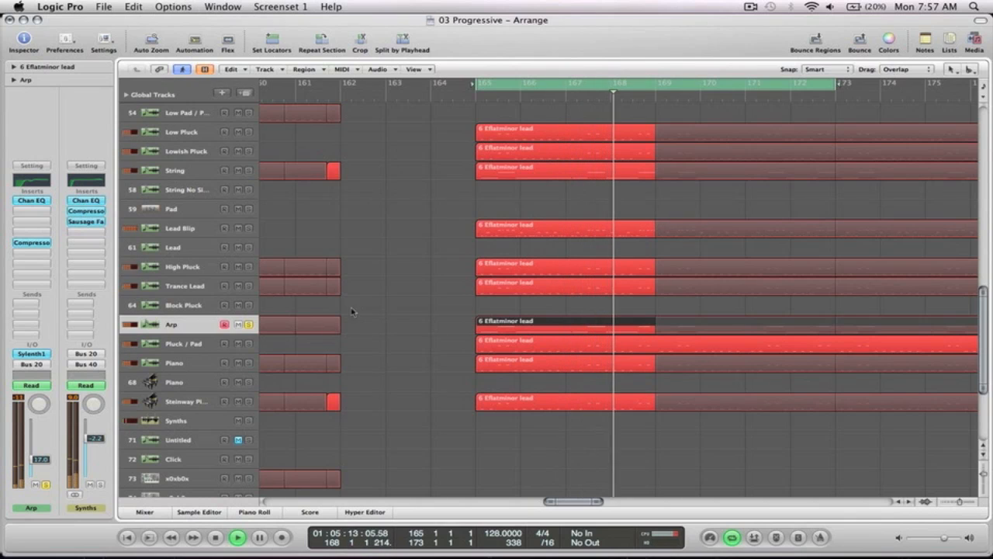
key("space")
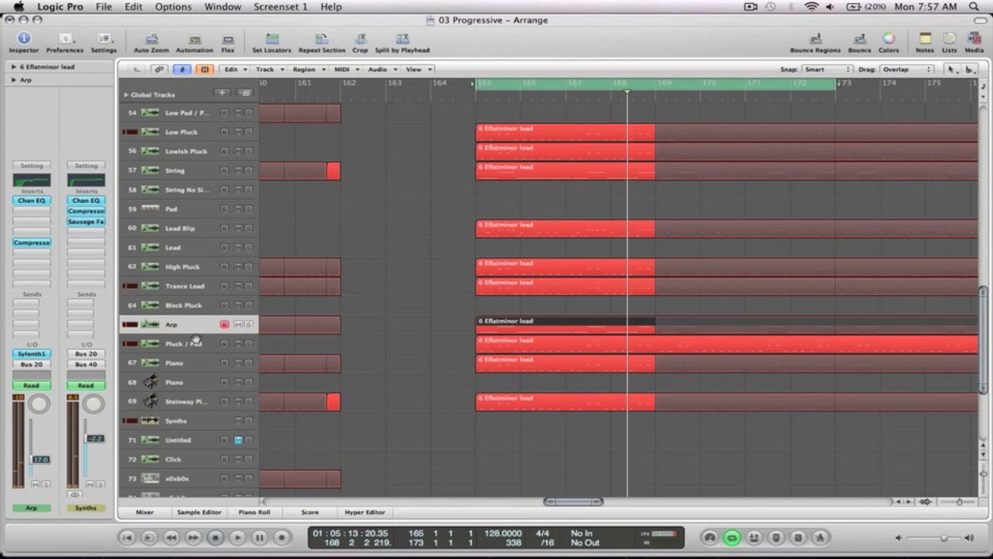
Move the solo from Arp to the Pluck / Pad track and play it from bar 165
left_click(194, 342)
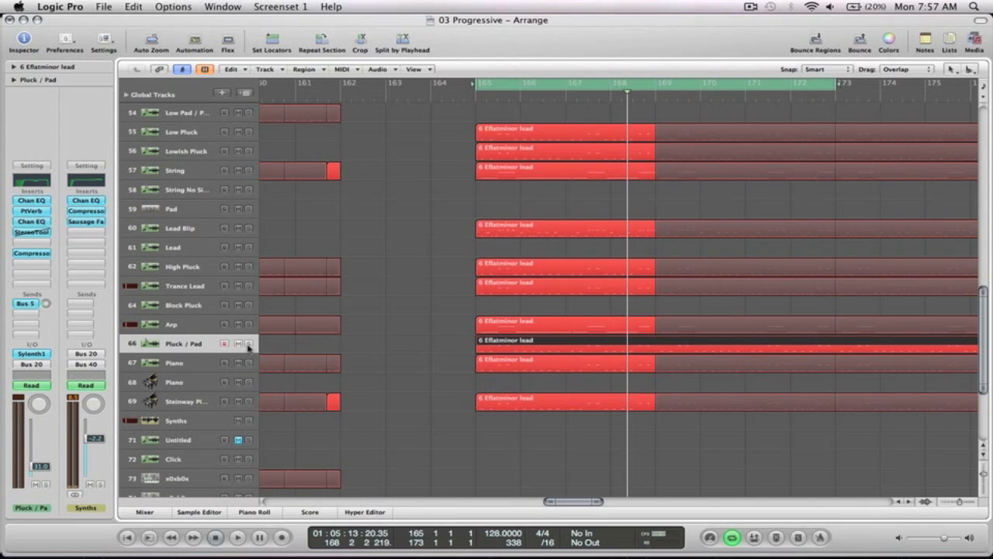
scroll(408, 296, "down", 2)
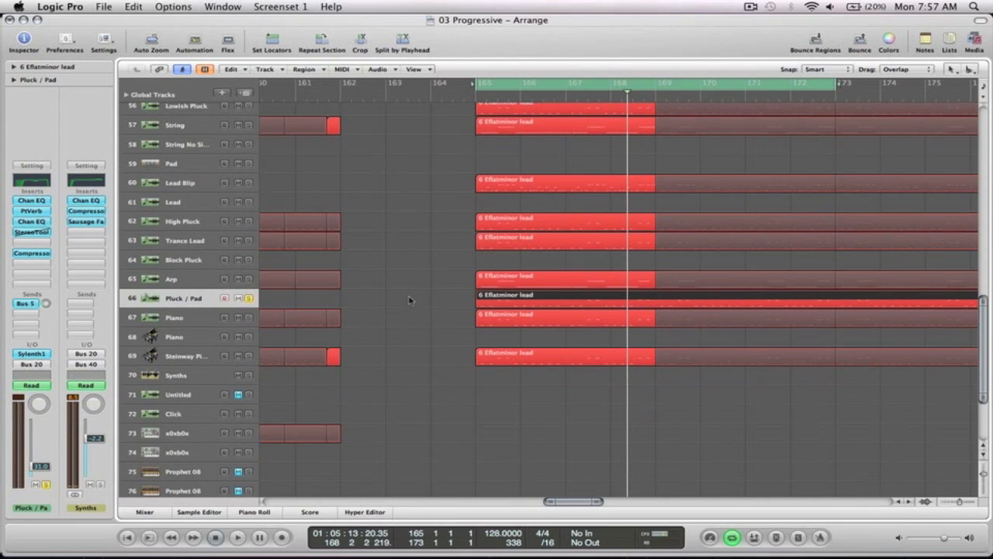
key("space")
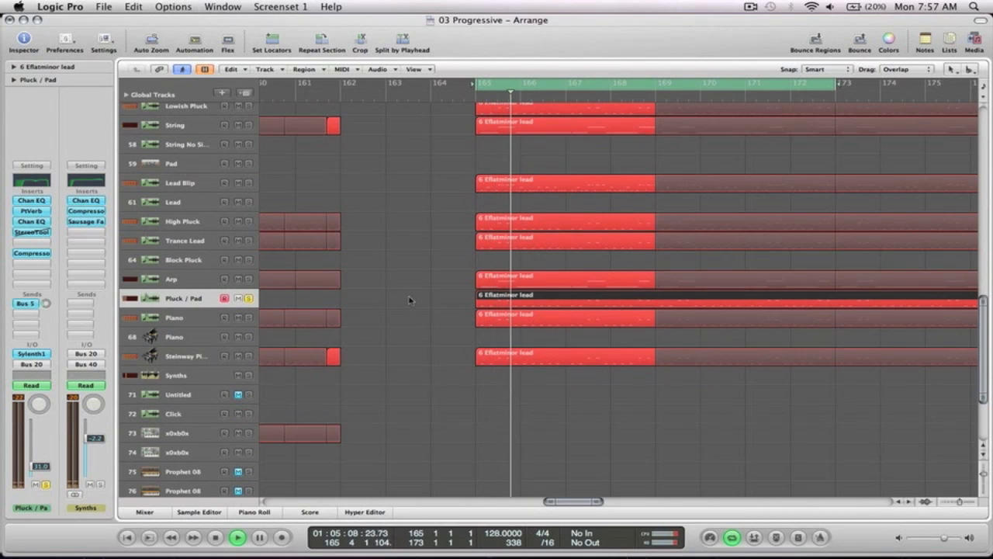
Open Pluck / Pad's Sylenth1, sweep its Filter Control cutoff during playback down to 10.24 Hz, and close the synth
left_click(31, 353)
mouse_move(82, 280)
left_mouse_down()
mouse_move(80, 233)
mouse_move(81, 281)
left_mouse_up()
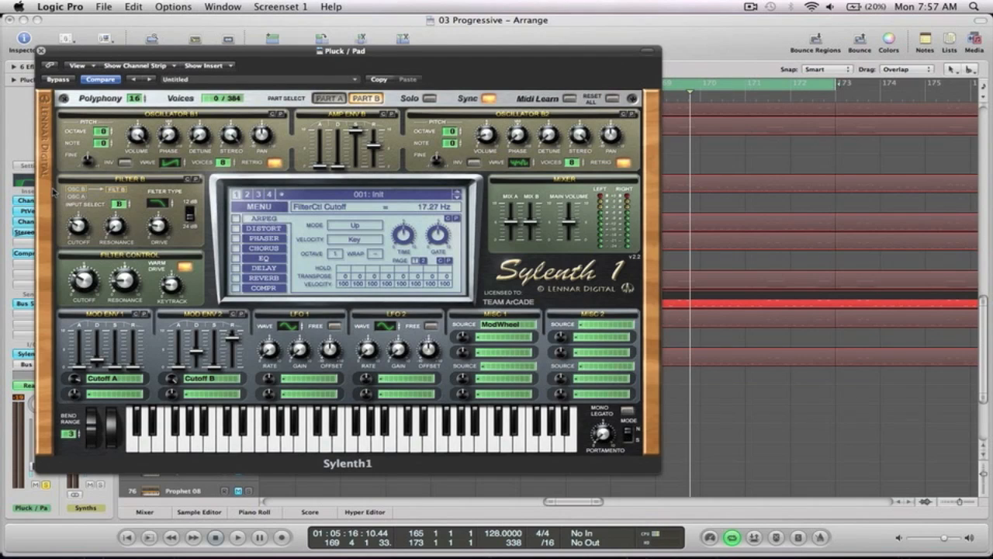
key("space")
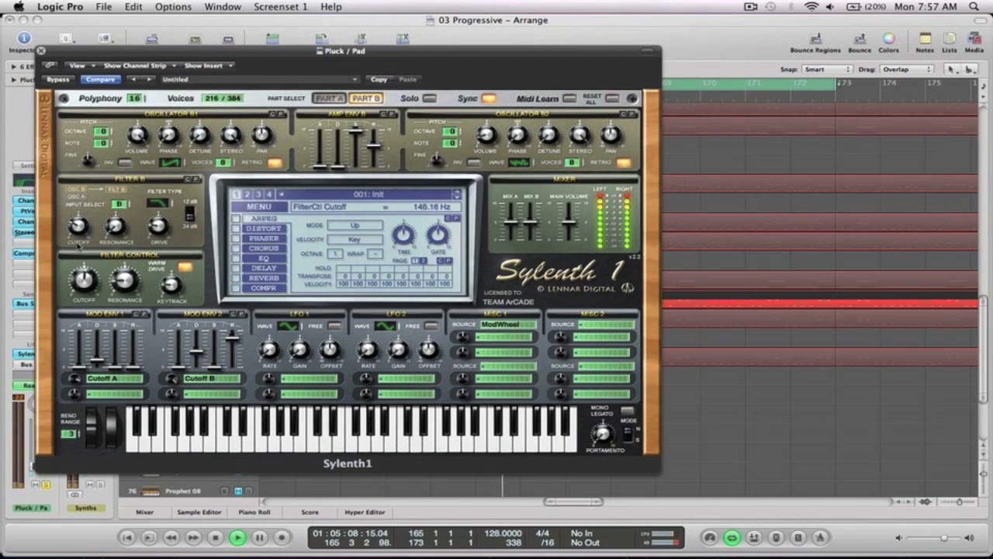
left_click_drag(78, 225, 78, 287)
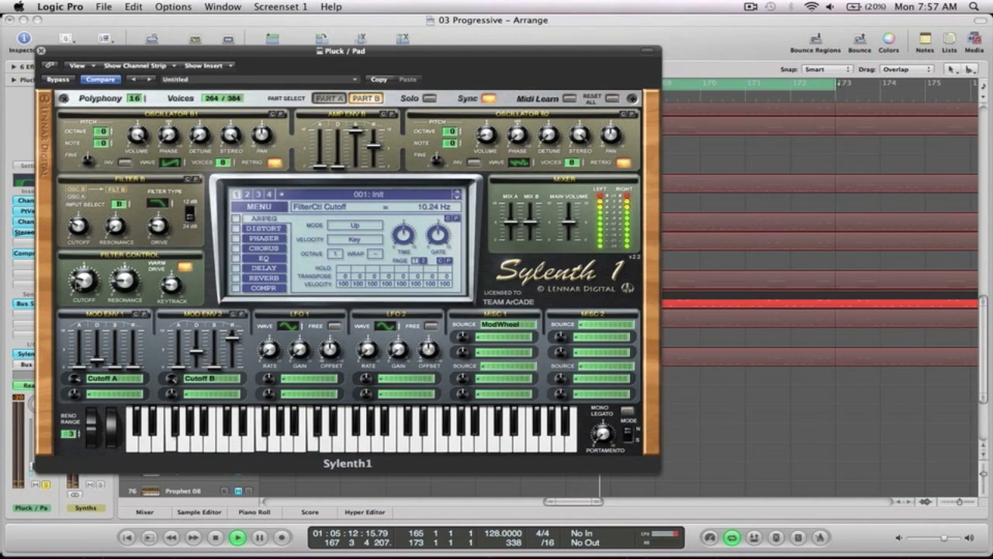
key("space")
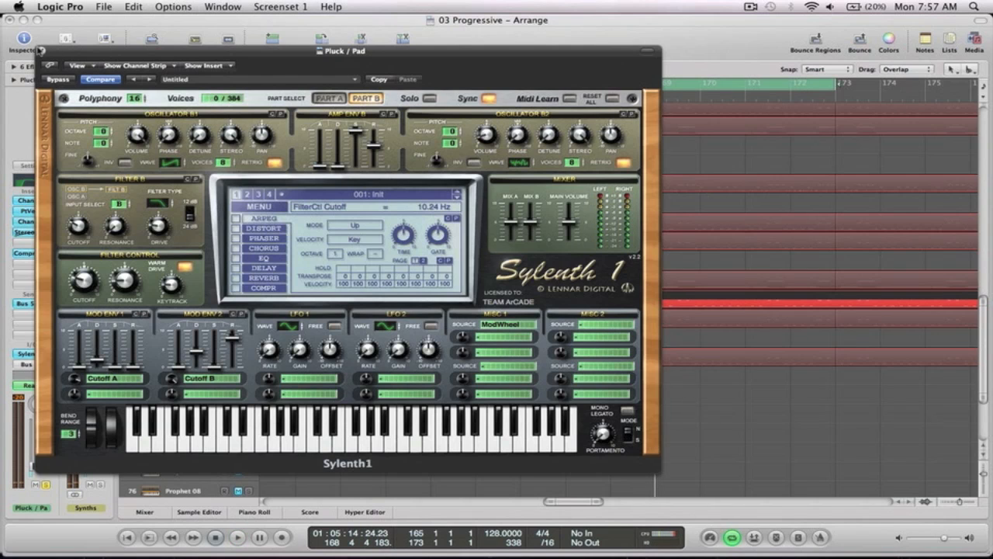
left_click(40, 51)
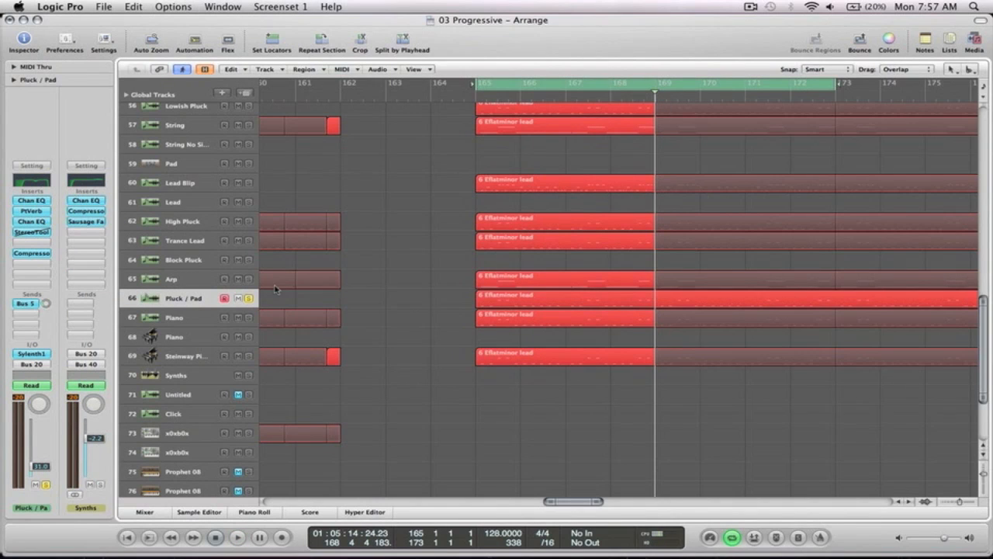
Enlarge the Pluck / Pad track to inspect its note pattern up to bar 197, and return it to normal height
key("ctrl+z")
key("a")
scroll(325, 288, "right", 20)
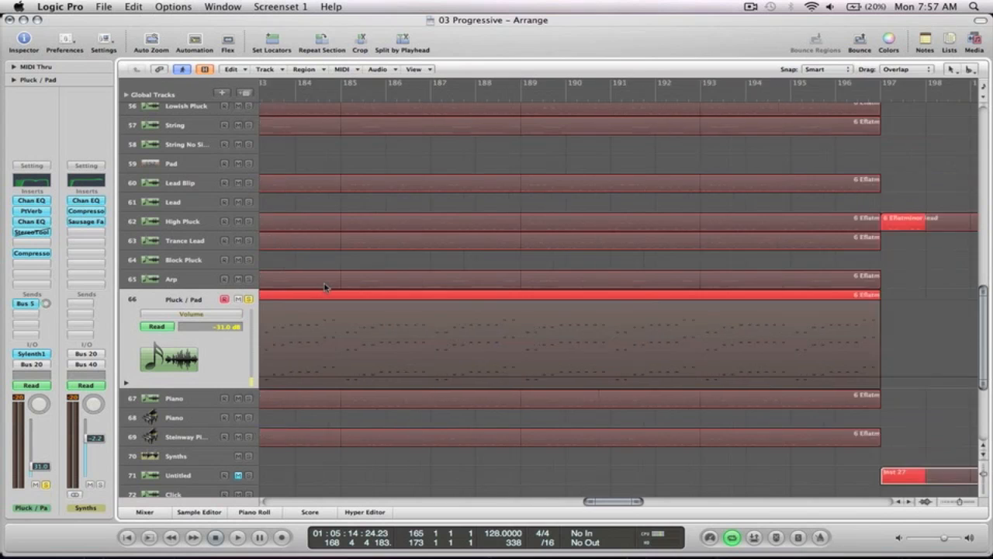
scroll(326, 287, "left", 10)
scroll(325, 287, "left", 10)
key("a")
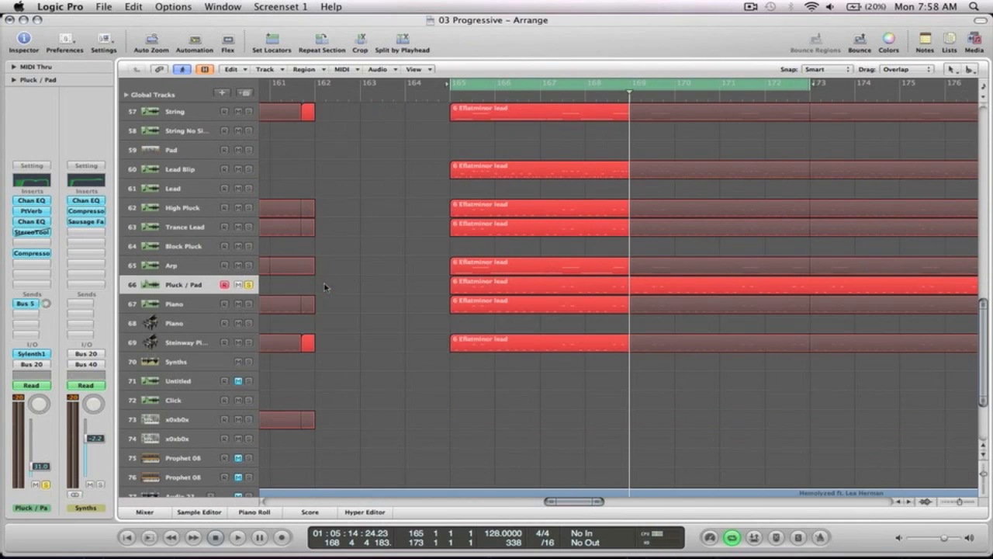
Solo the Steinway piano track, play it from bar 165 and examine its Channel EQ settings
left_click(177, 303)
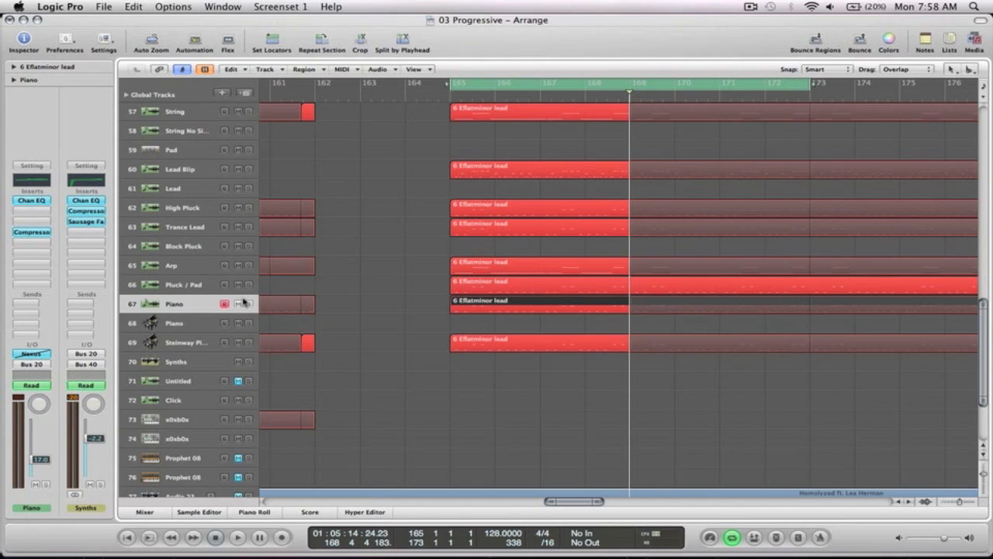
left_click(187, 344)
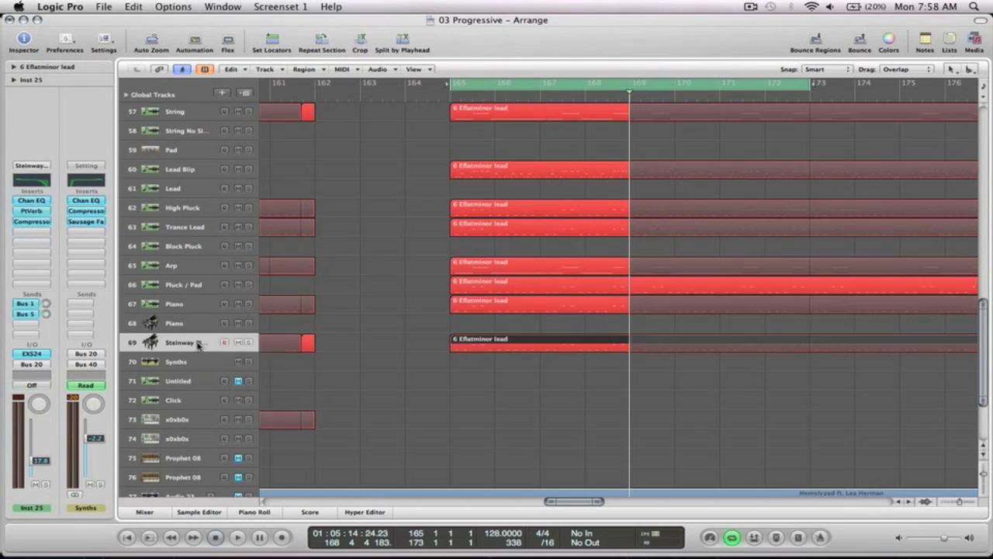
left_click(249, 343)
key("space")
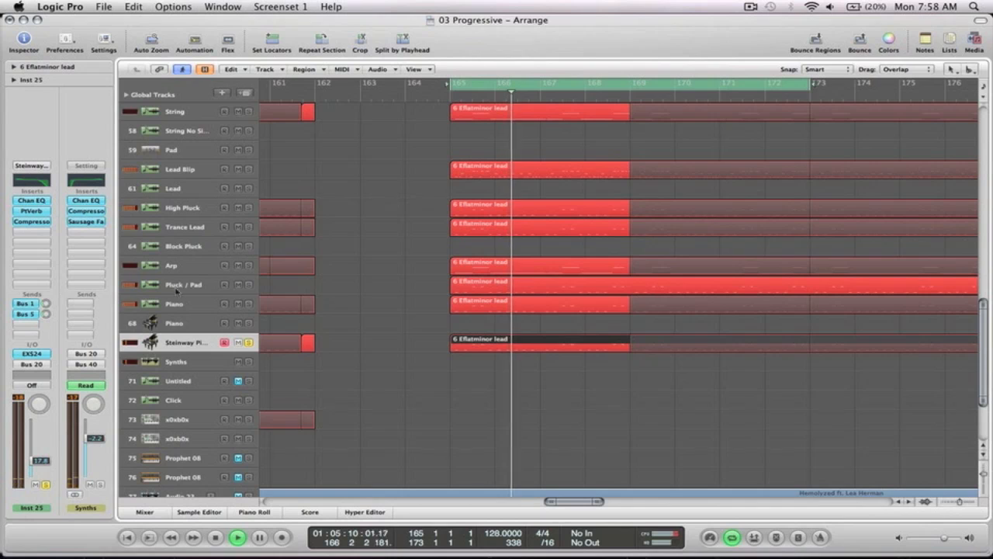
key("space")
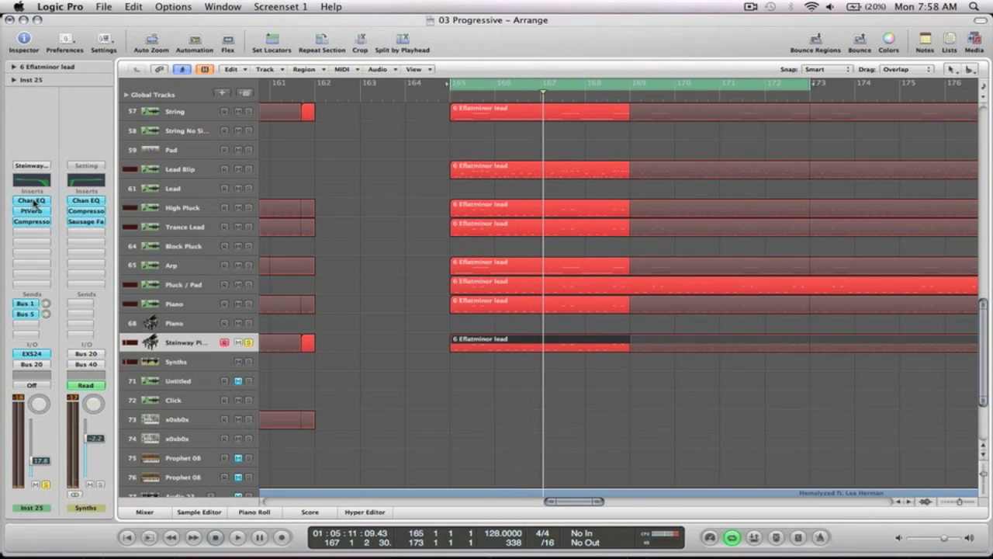
left_click(32, 200)
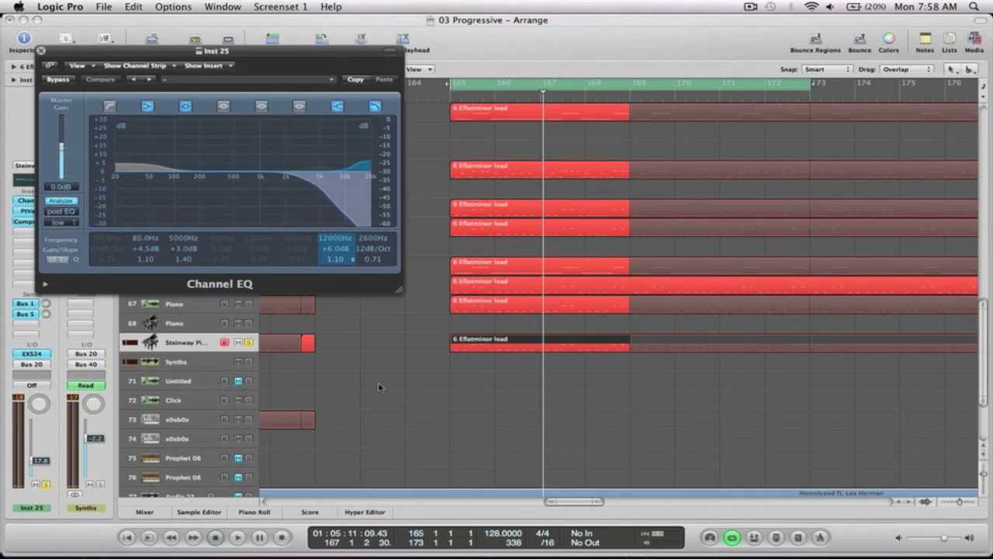
left_click(40, 52)
Clear the Steinway piano solo, solo the Synths bus and play all the synth layers from bar 165
key("space")
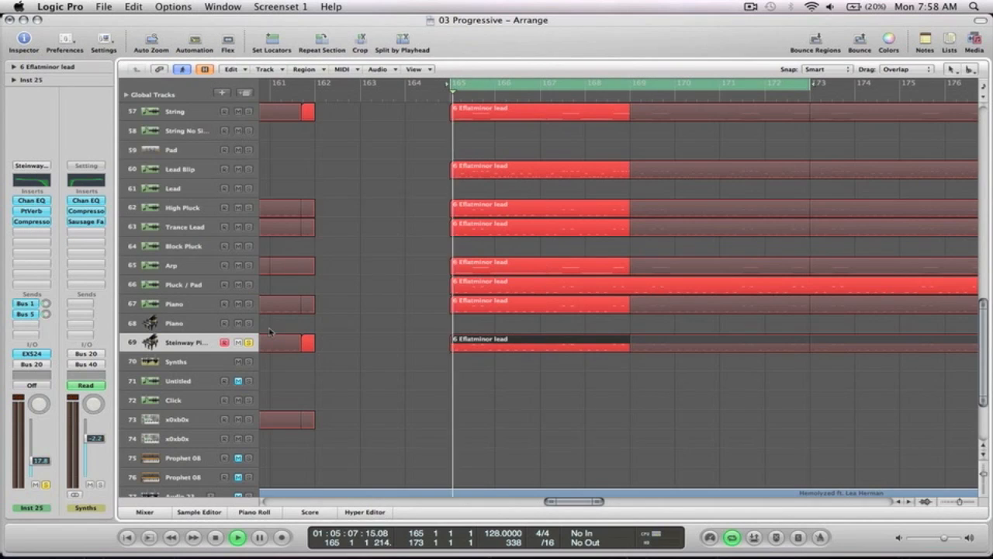
left_click(249, 343)
key("space")
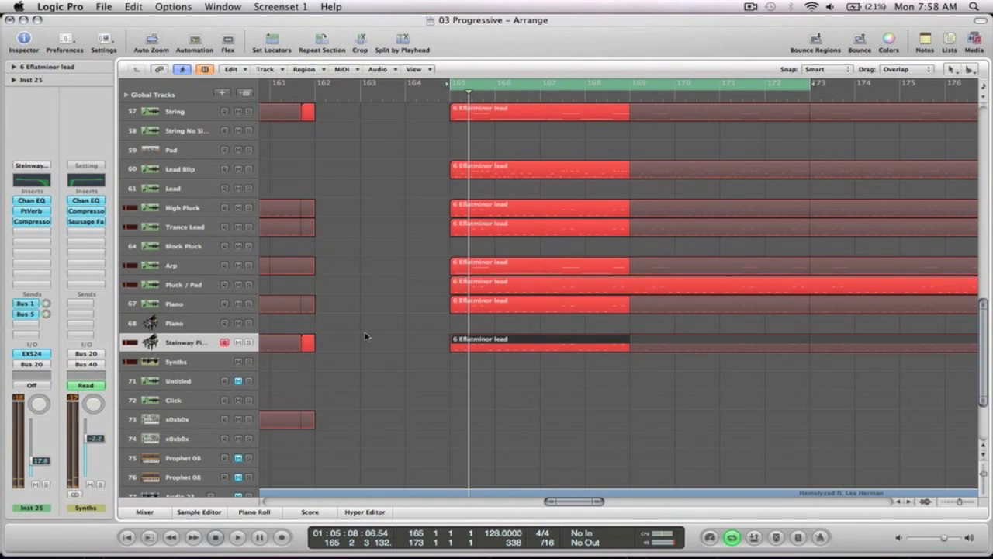
key("space")
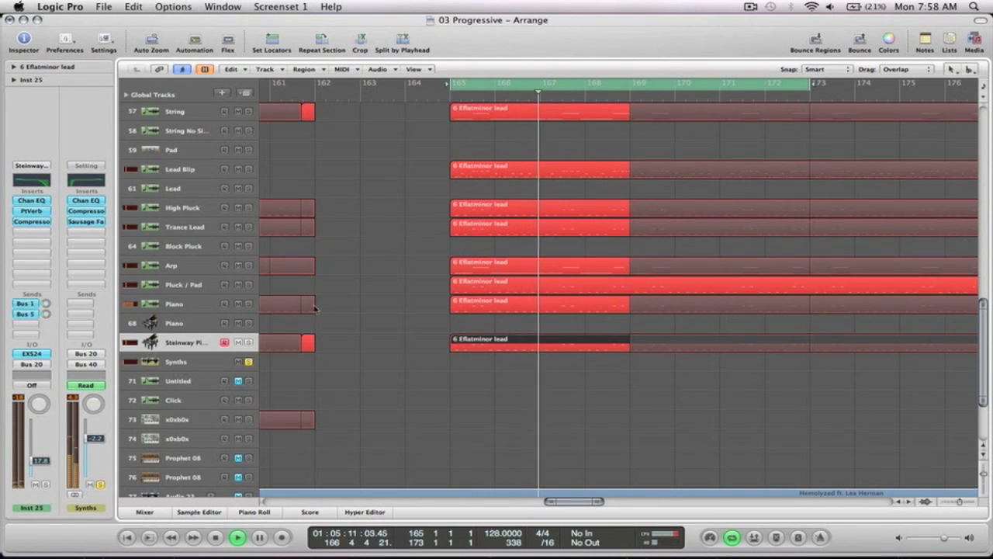
scroll(349, 233, "up", 5)
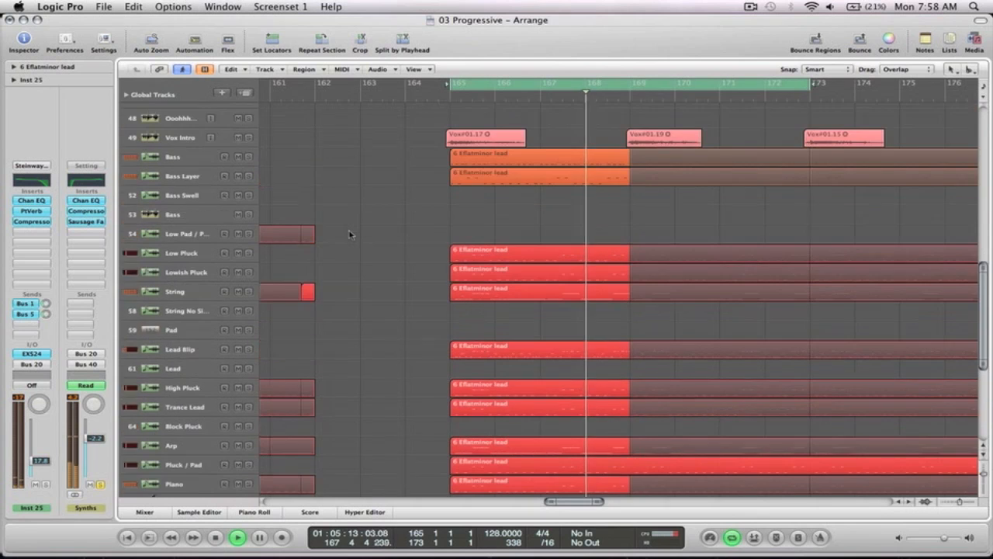
key("space")
Add the Bass bus (track 53) and the drum g# track to the Synths solo and play the combination from bar 165
left_click(249, 215)
left_click(365, 234, "ctrl+alt")
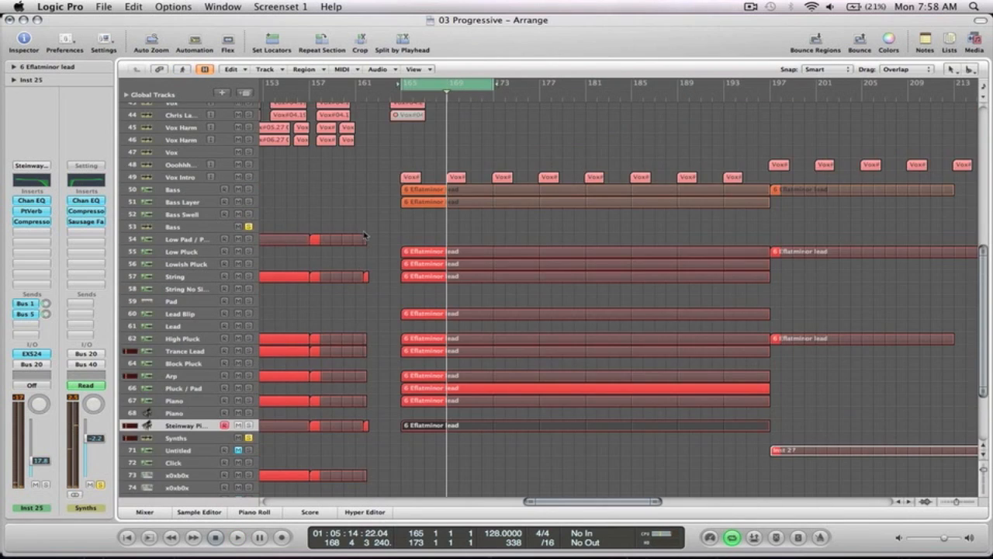
scroll(362, 190, "up", 15)
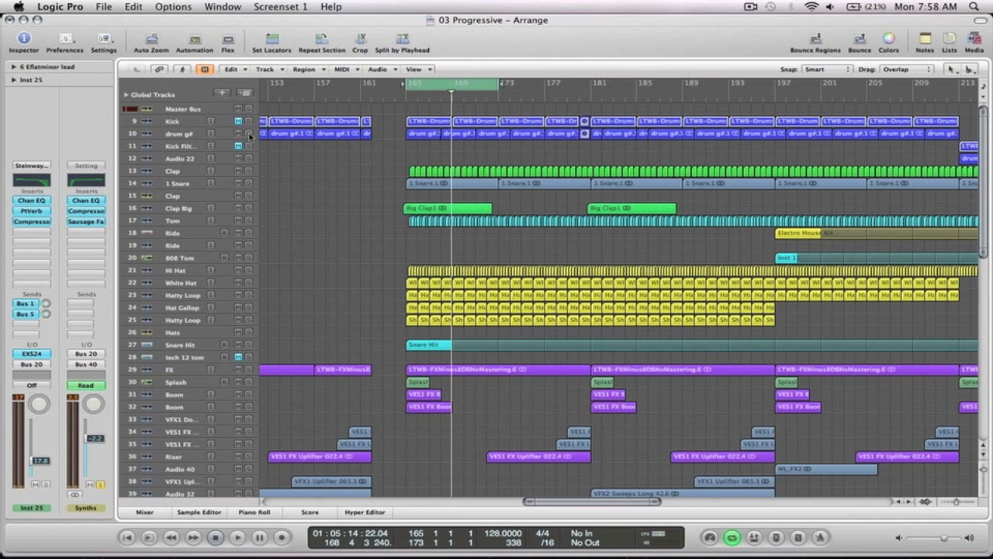
key("space")
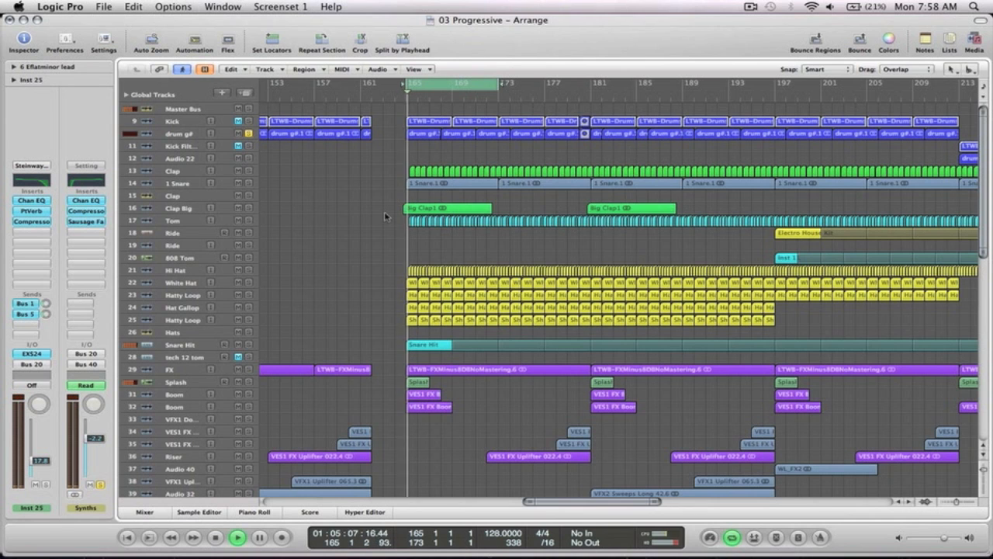
scroll(344, 206, "down", 4)
left_click(346, 199, "ctrl+alt")
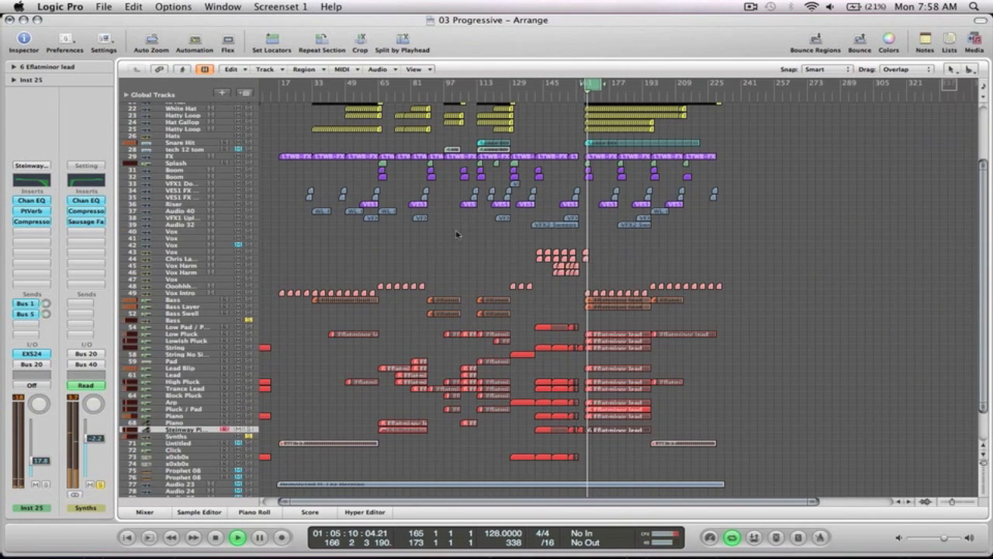
left_click_drag(655, 472, 555, 87)
left_click(413, 200)
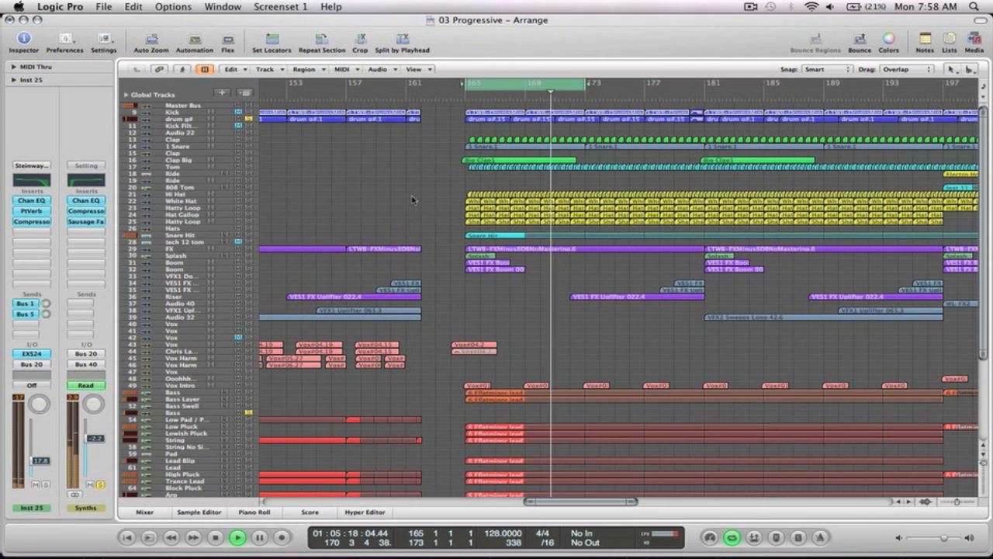
key("space")
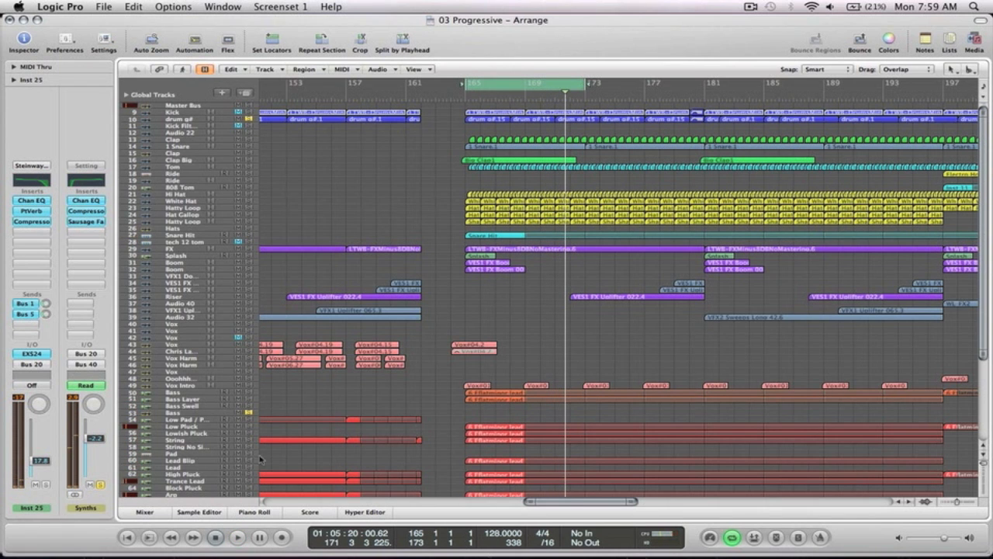
Open the Mixer and examine the inserts and bus sends on the bass and synth channel strips
left_click(146, 512)
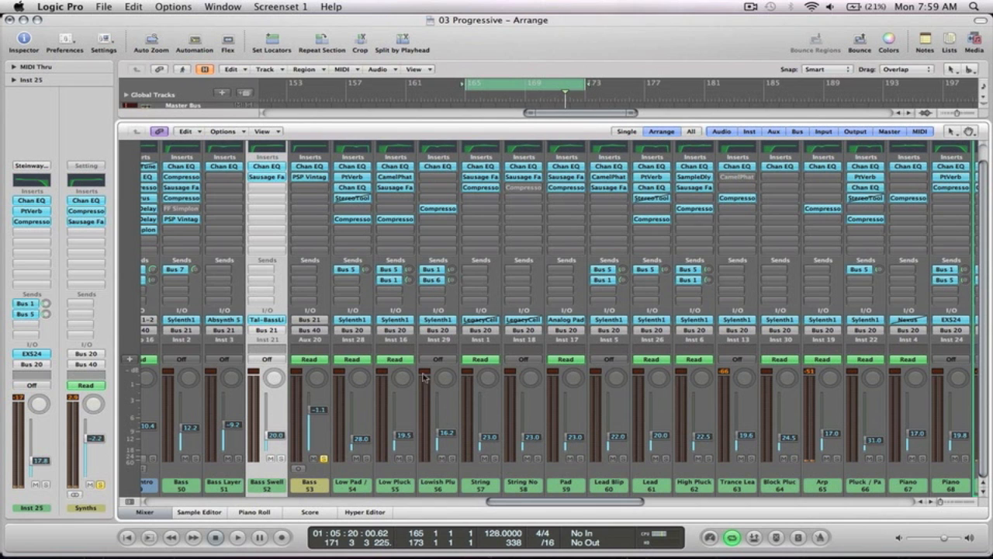
scroll(466, 368, "right", 5)
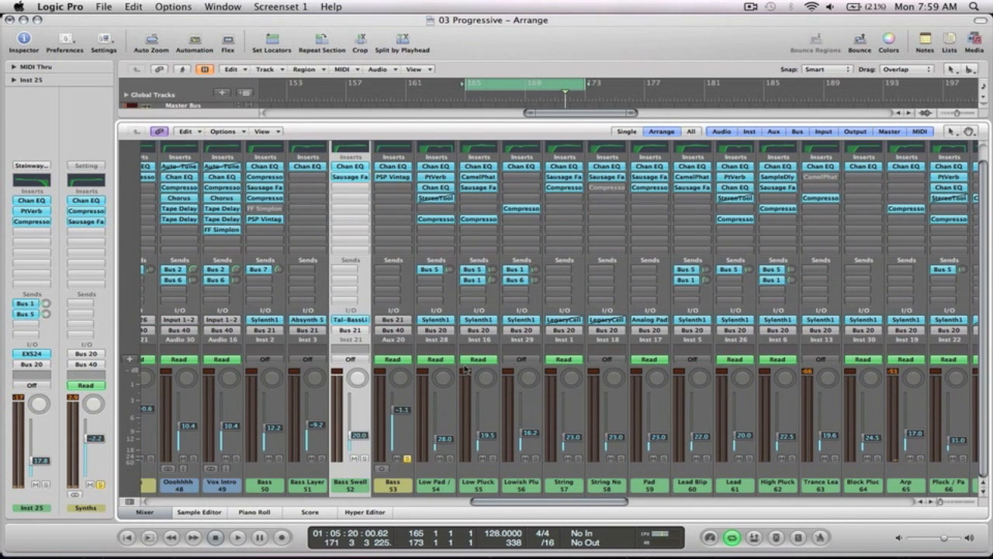
scroll(465, 370, "right", 4)
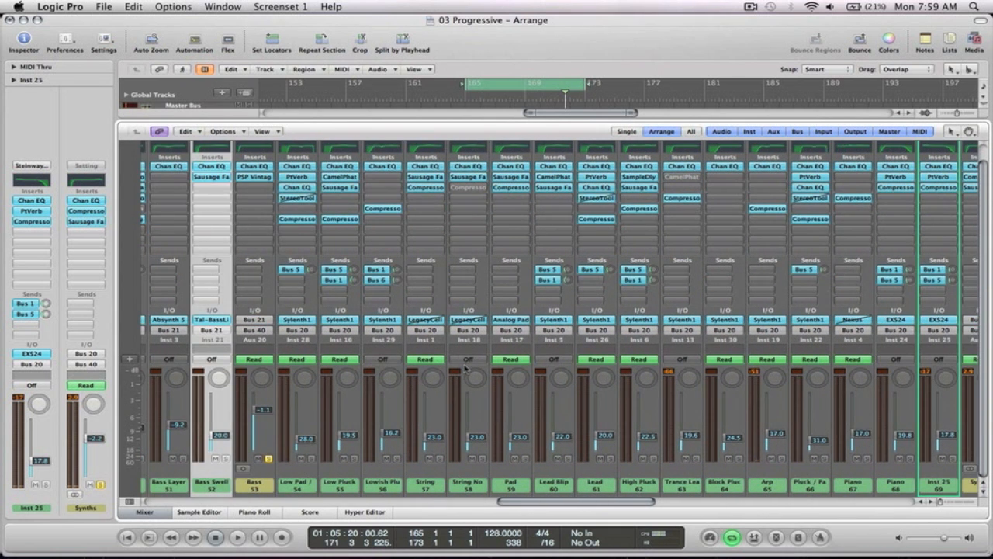
scroll(465, 368, "right", 2)
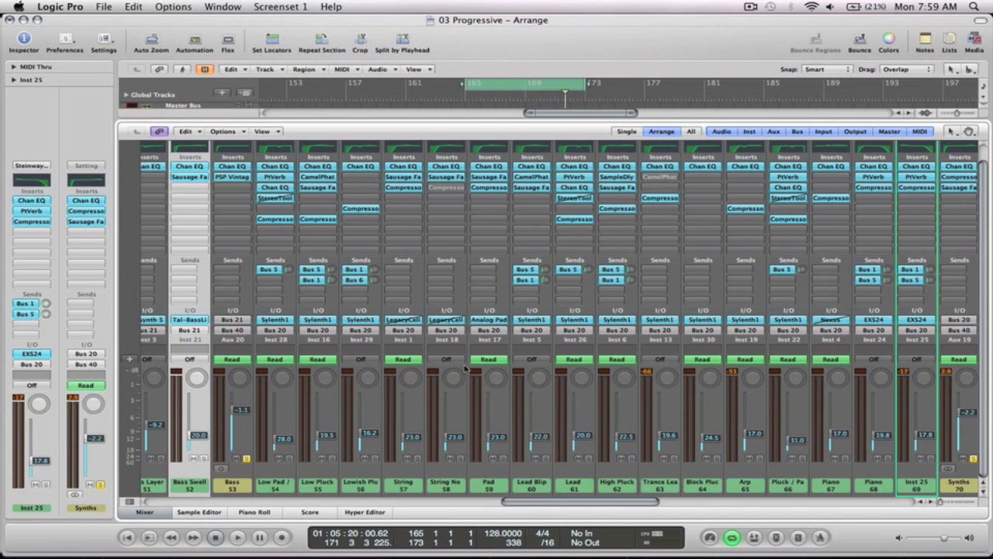
scroll(466, 369, "right", 1)
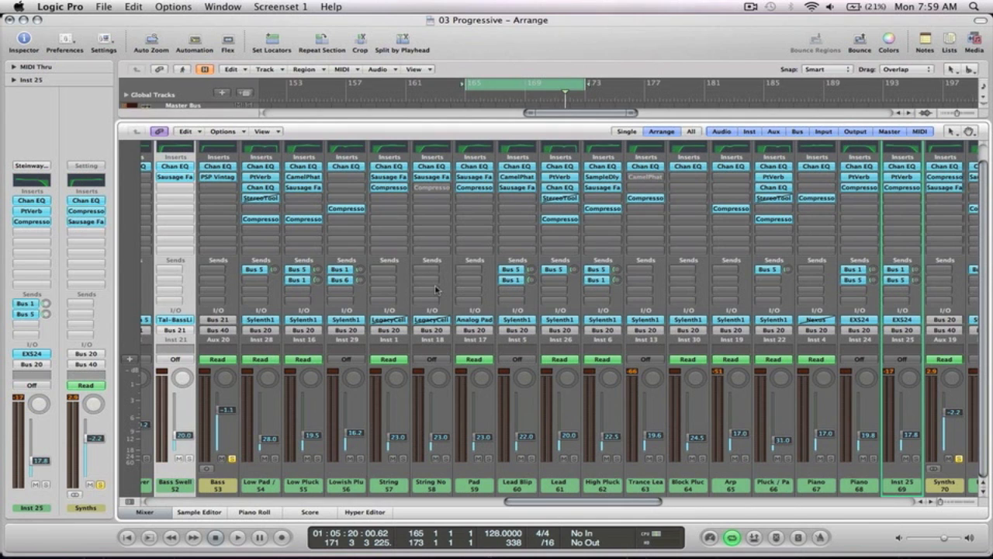
scroll(436, 290, "right", 2)
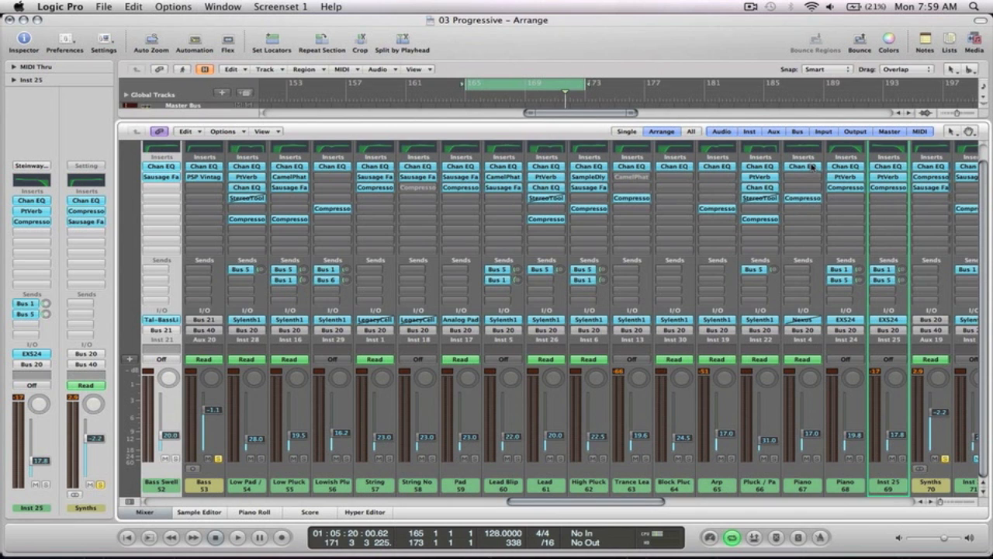
scroll(382, 232, "left", 3)
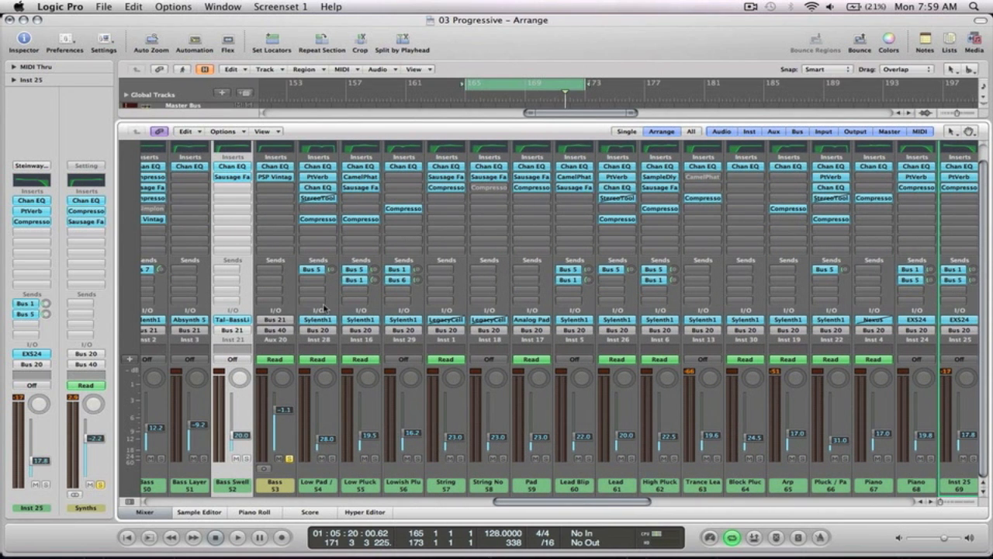
scroll(392, 292, "right", 3)
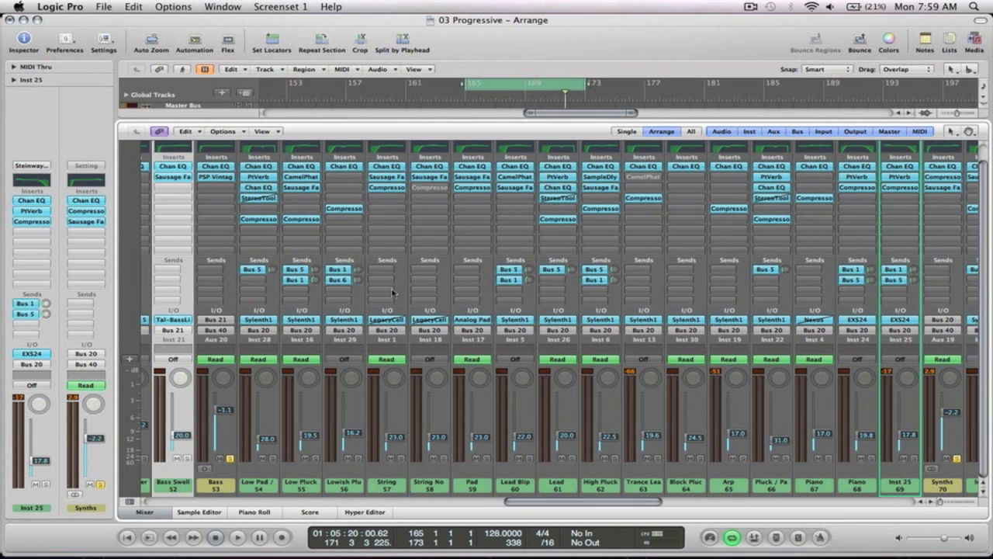
scroll(392, 293, "right", 1)
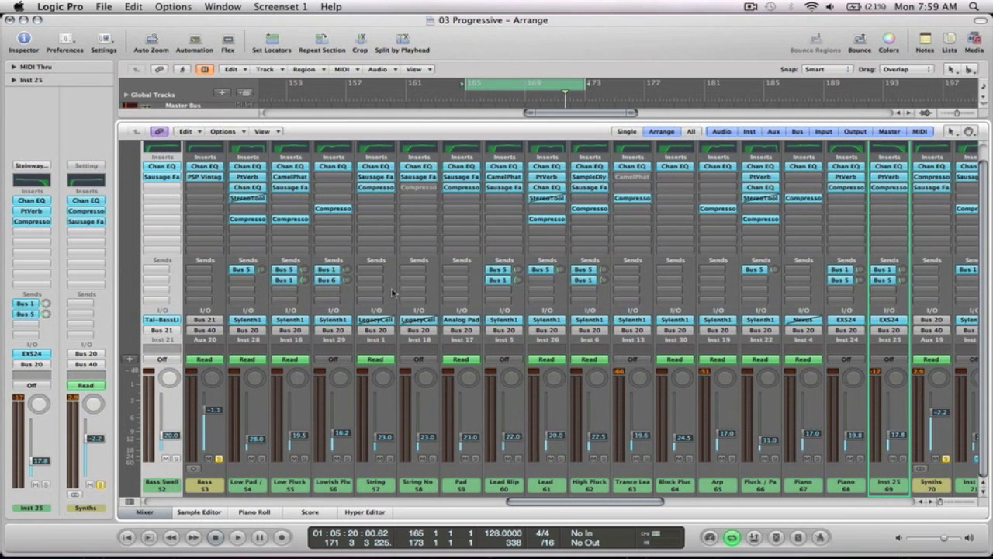
Examine the Channel EQ curves on the Lead Blip and Lowish Pluck channel strips
left_click(506, 167)
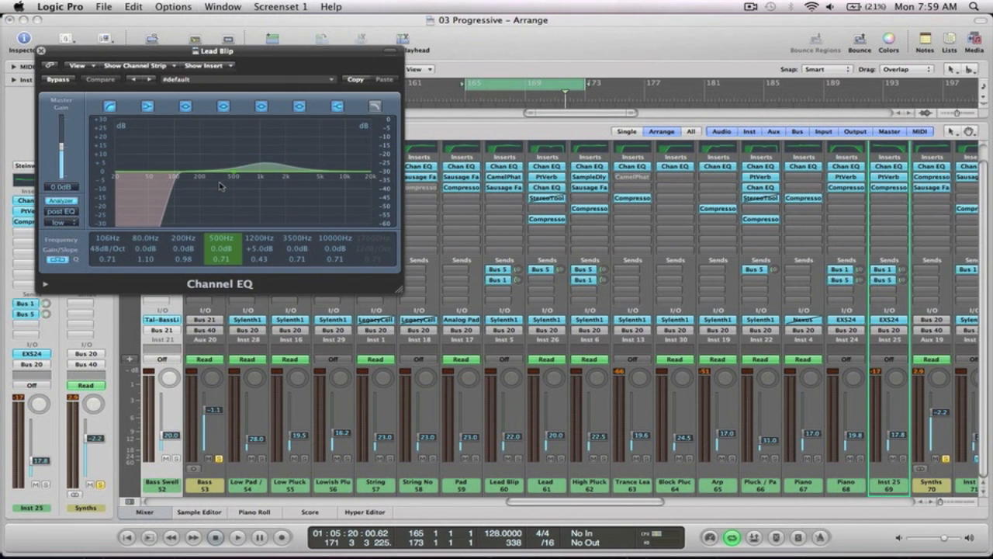
left_click(41, 51)
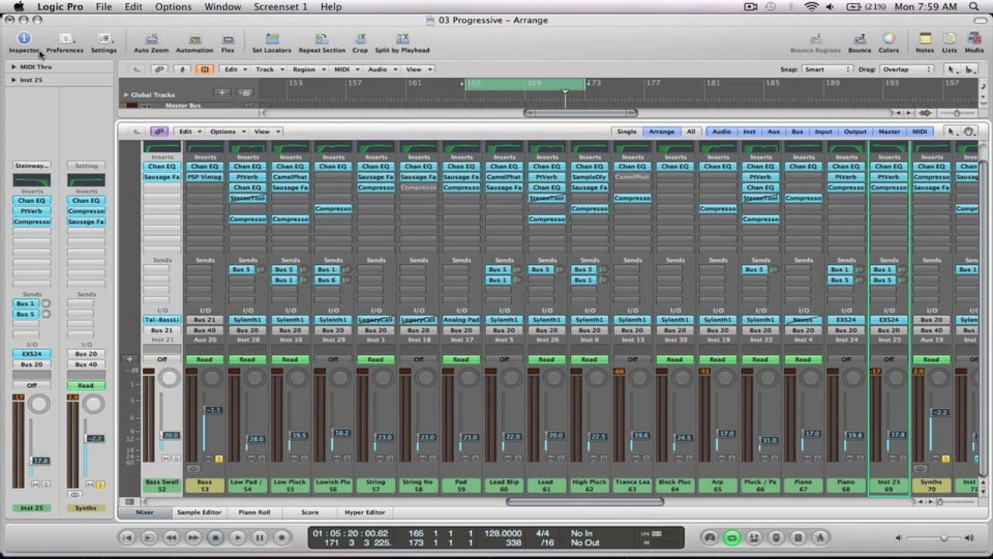
left_click(339, 168)
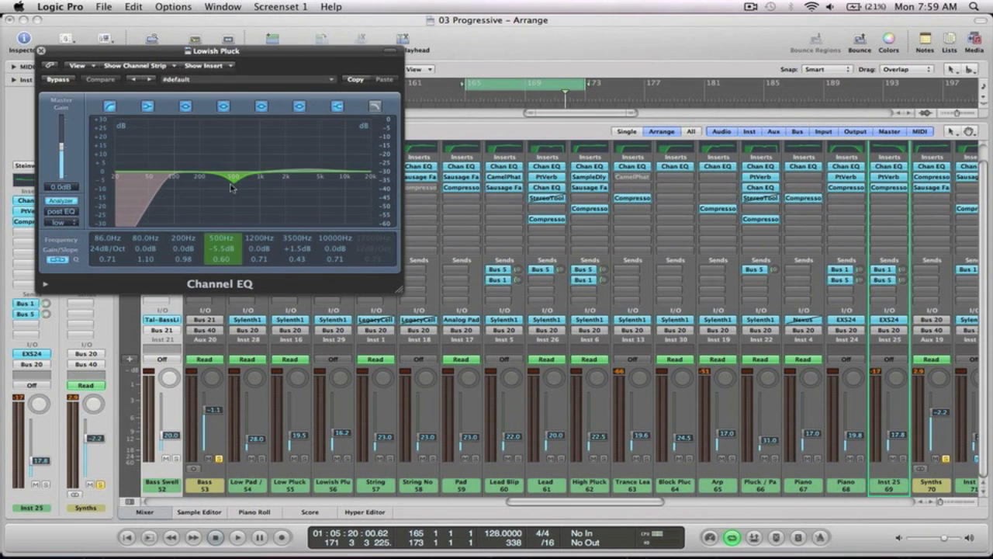
left_click(41, 51)
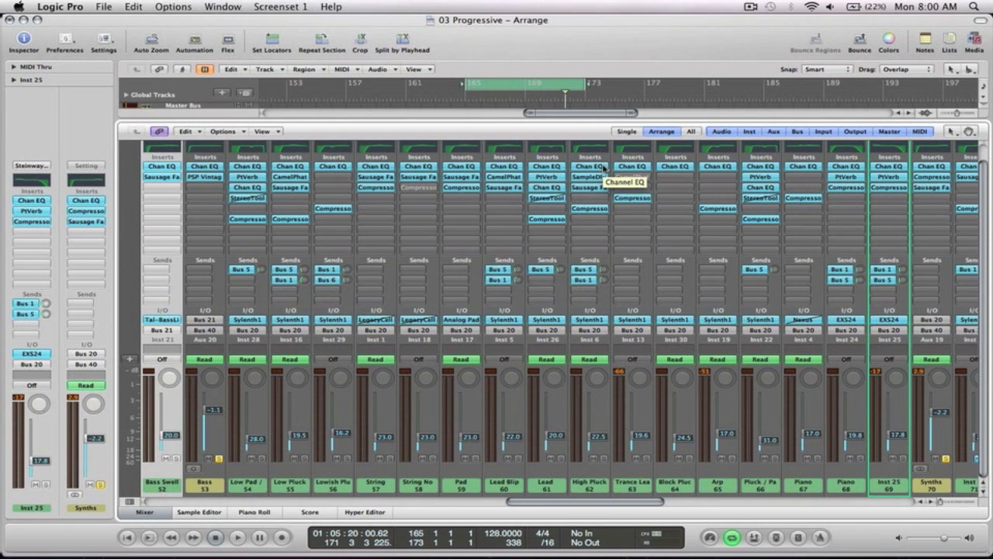
Examine the Channel EQ and Compressor settings on the Synths bus (track 70)
scroll(439, 186, "right", 1)
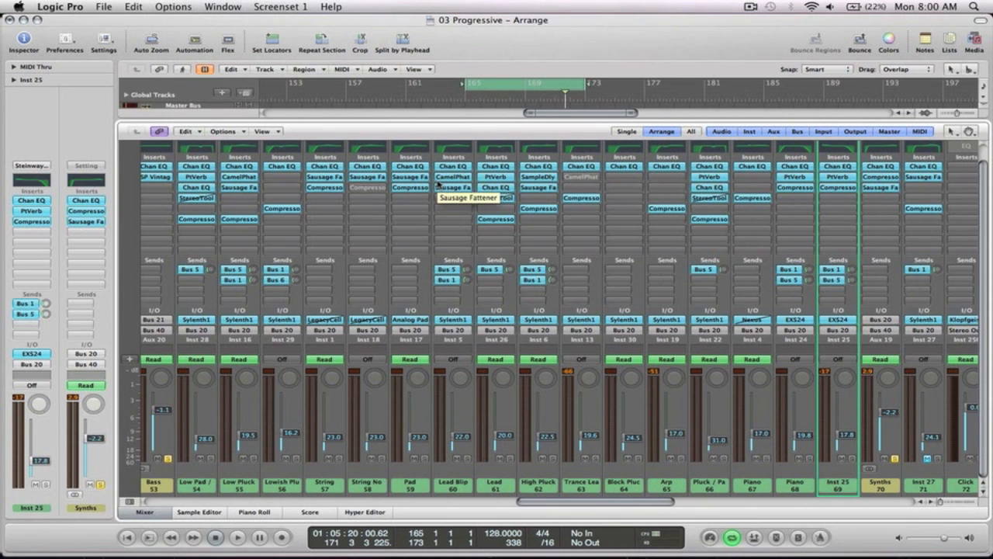
scroll(439, 184, "right", 1)
scroll(439, 186, "right", 2)
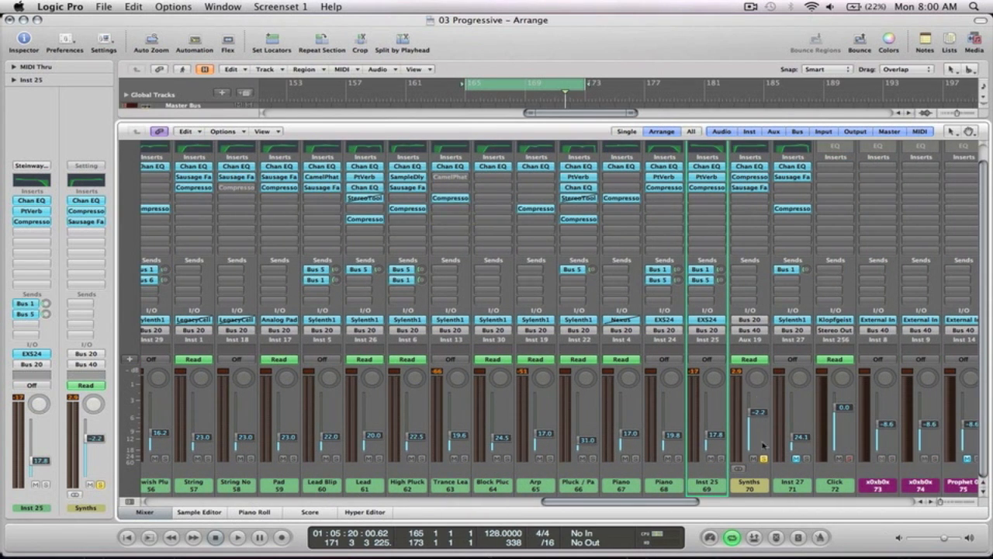
left_click(749, 166)
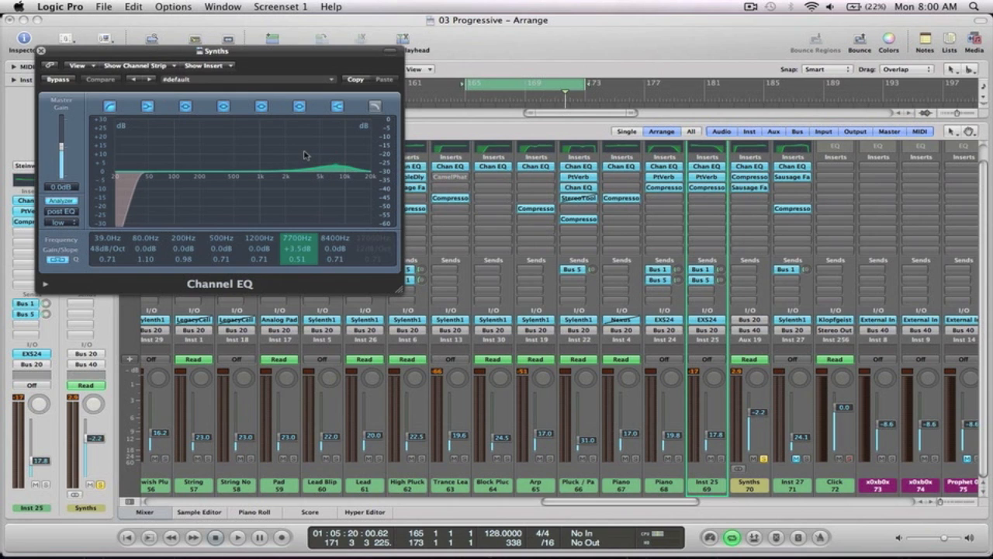
left_click(41, 50)
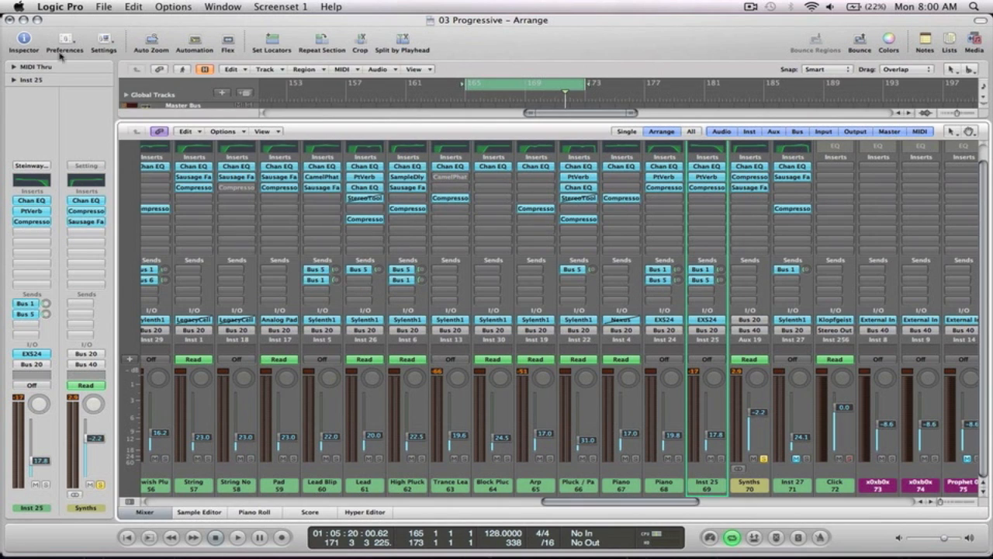
left_click(749, 177)
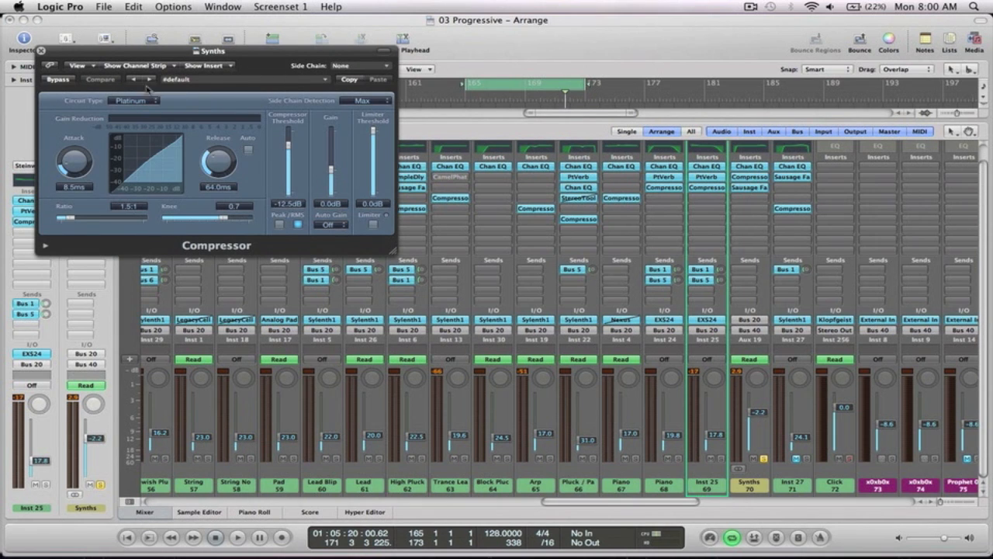
left_click(41, 51)
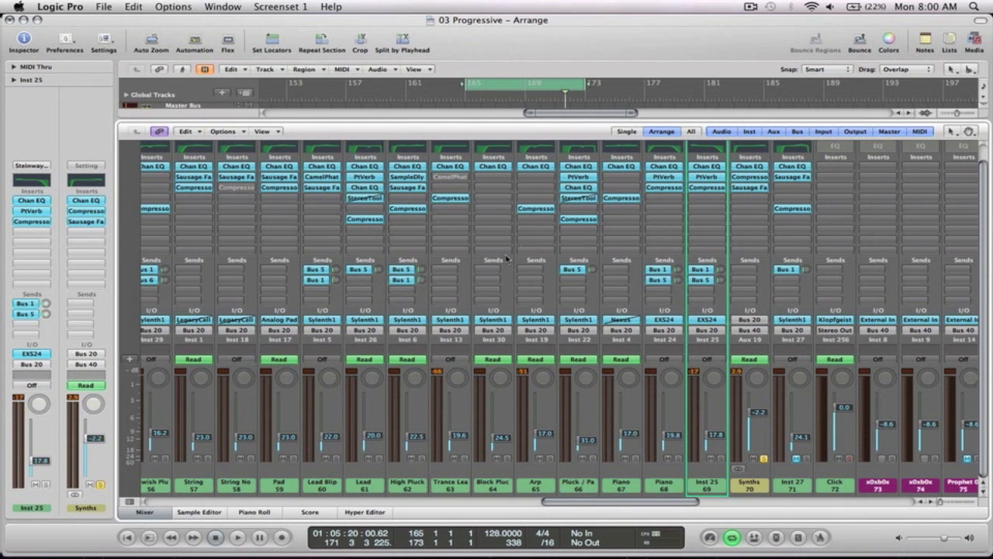
Open the Sausage Fattener on the Synths bus and check its Fatness amount
left_click(750, 187)
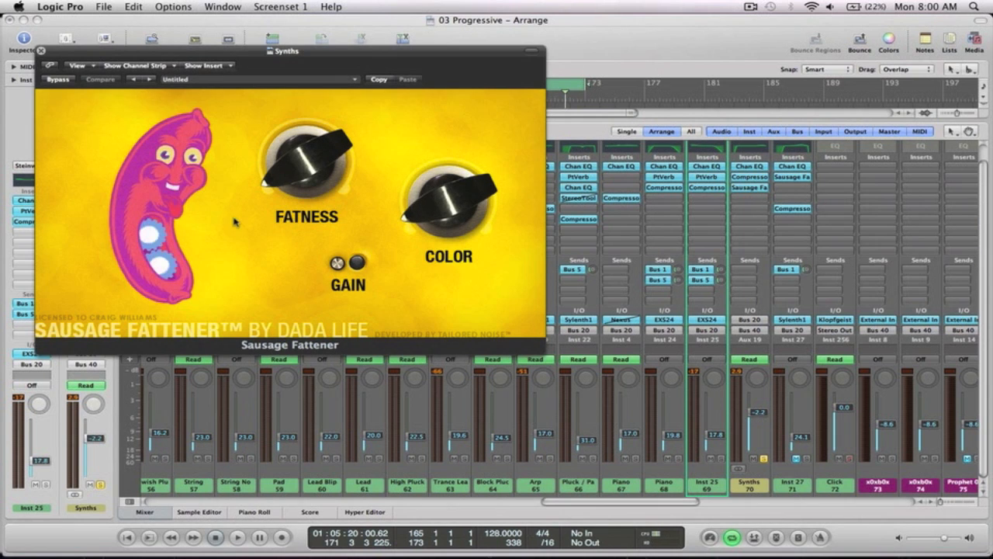
mouse_move(303, 172)
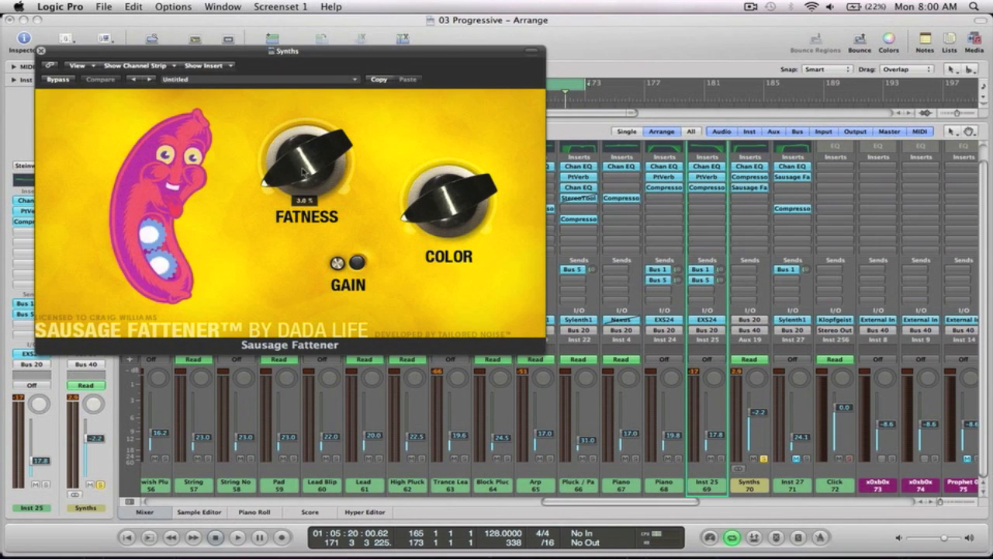
scroll(303, 172, "up", 2)
scroll(303, 171, "down", 2)
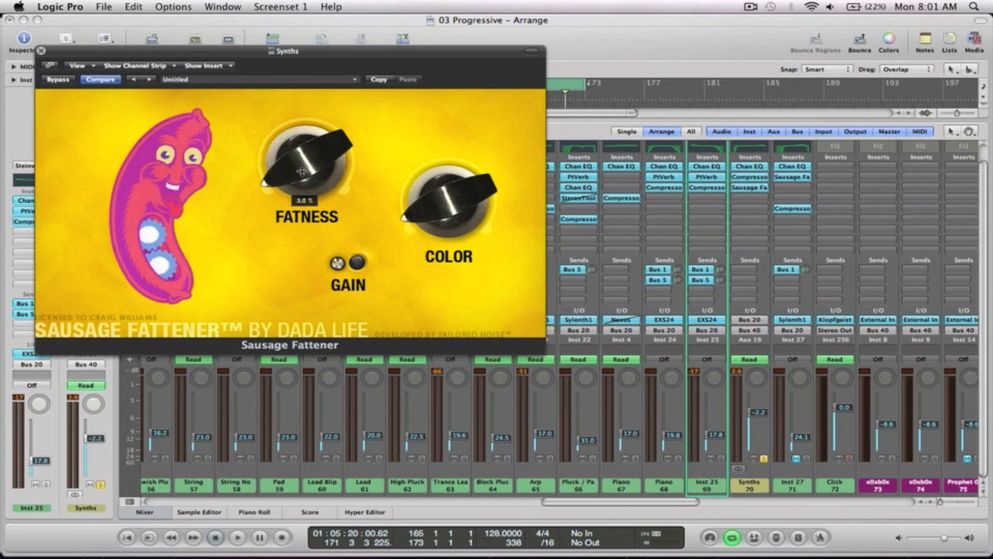
left_click(41, 51)
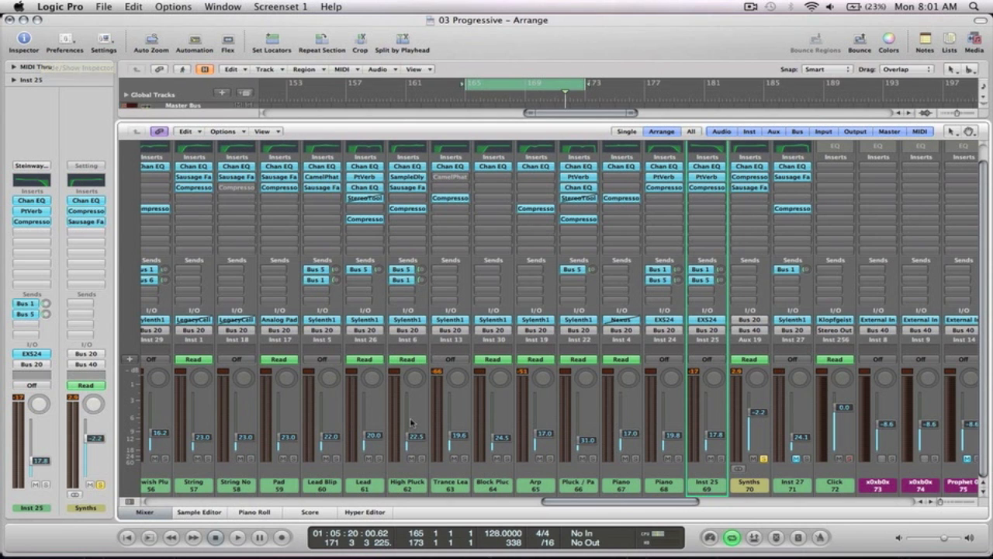
Bypass Ozone 4 on the Master Bus, play the full mix from bar 165, and re-enable the plug-in
scroll(537, 423, "left", 1)
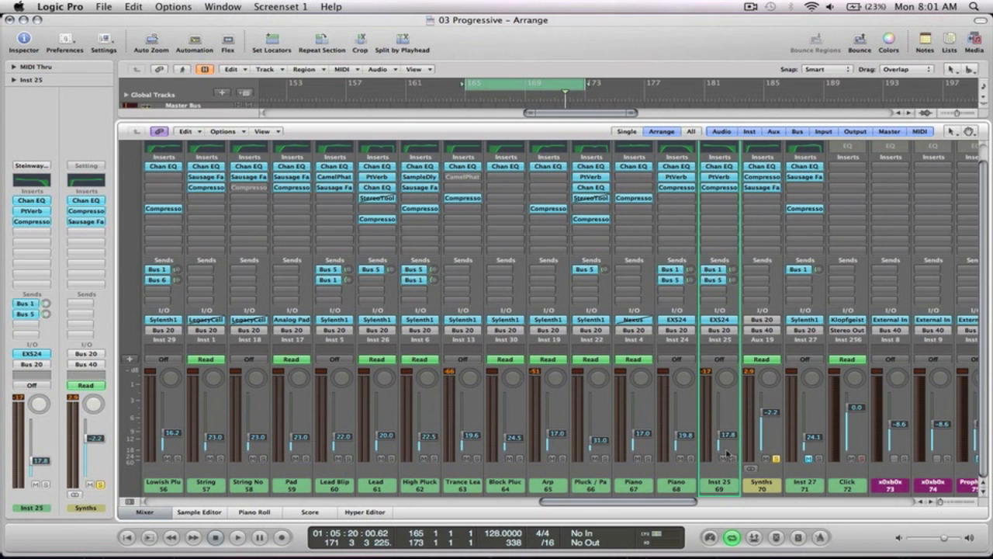
scroll(536, 441, "left", 5)
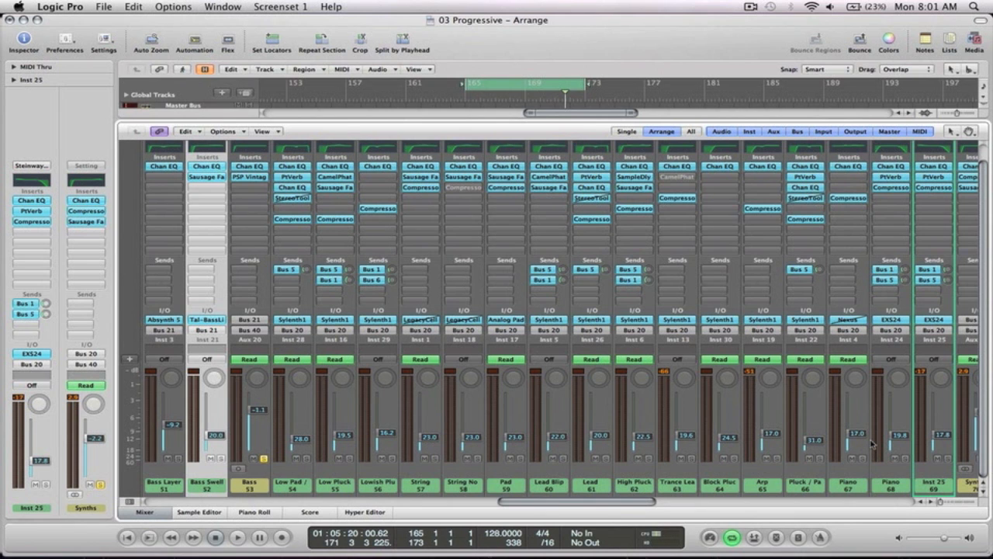
scroll(686, 374, "left", 15)
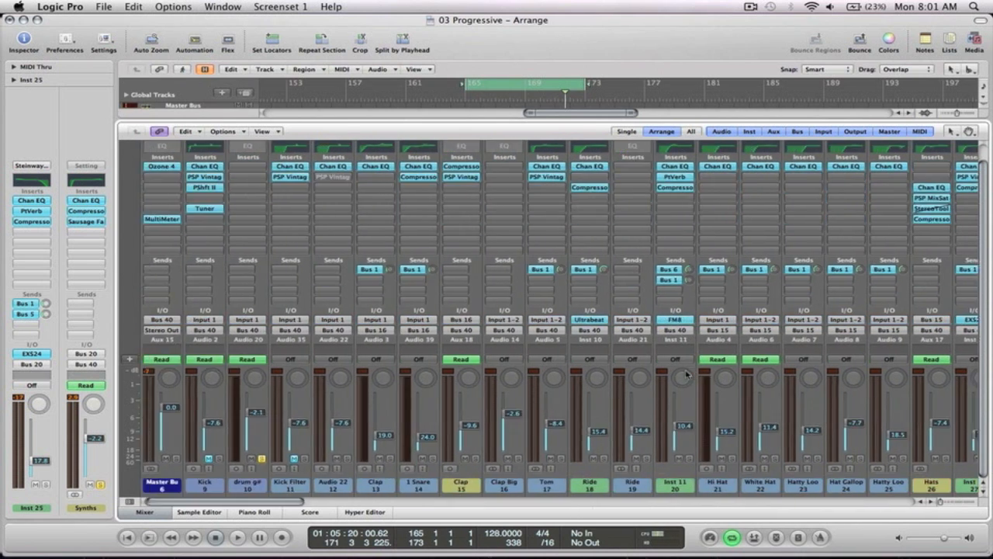
left_click(155, 166, "alt")
key("space")
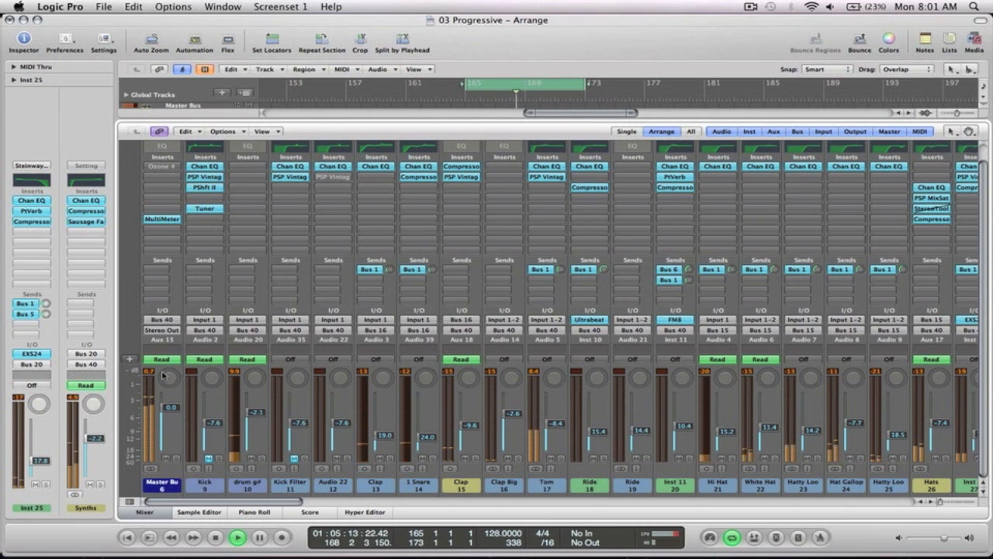
key("space")
left_click(160, 167, "alt")
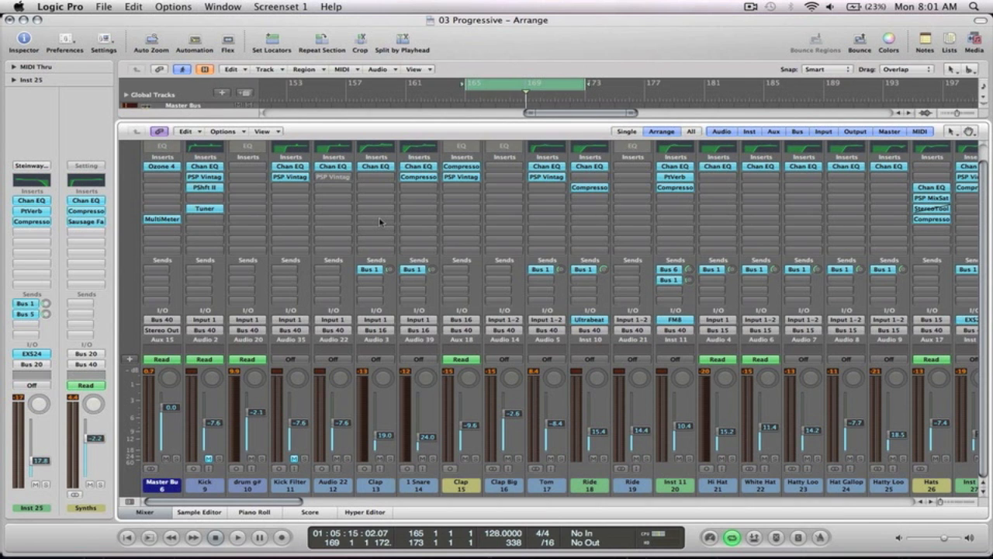
Review the inserts and bus sends across the drum, FX, vocal, bass and synth channel strips
scroll(379, 216, "right", 5)
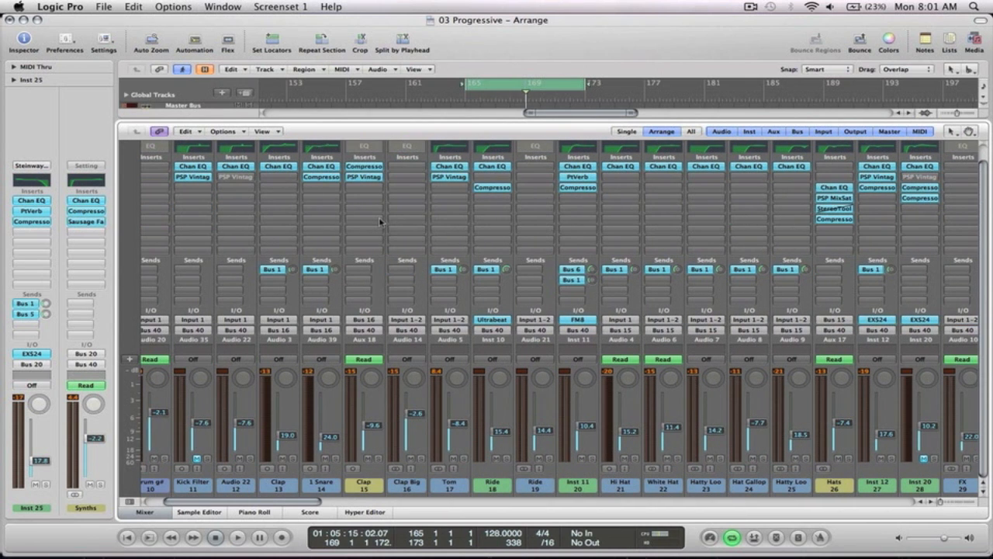
scroll(380, 221, "right", 5)
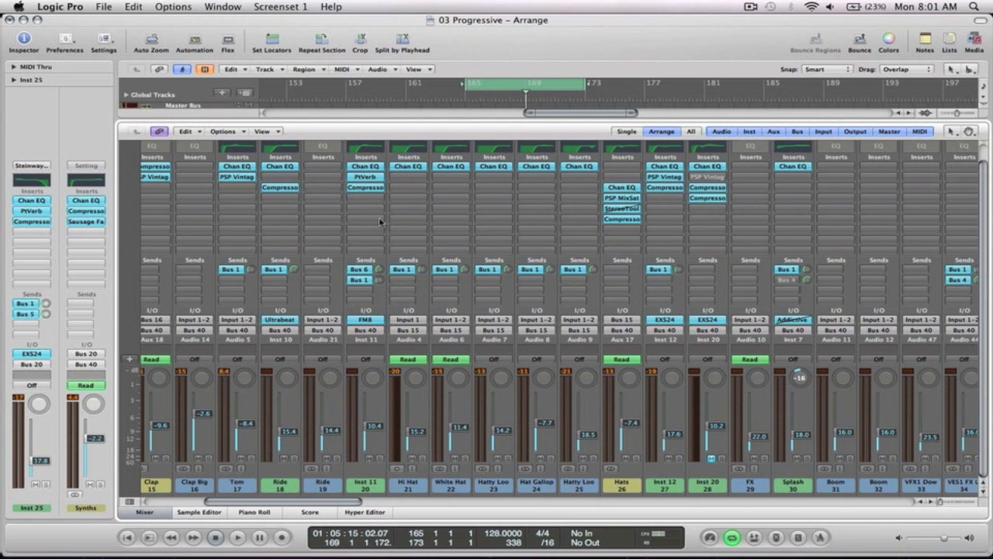
scroll(380, 221, "right", 12)
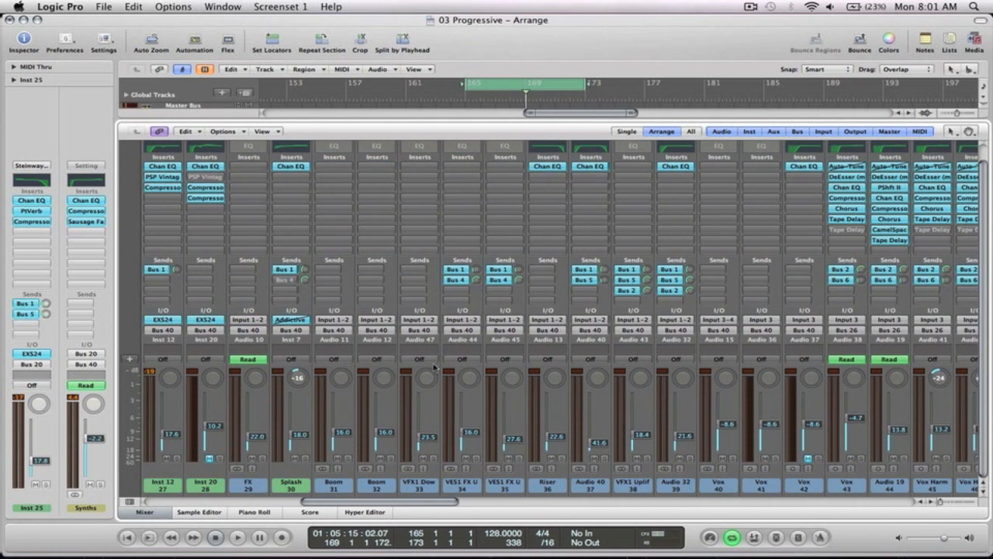
scroll(497, 305, "right", 8)
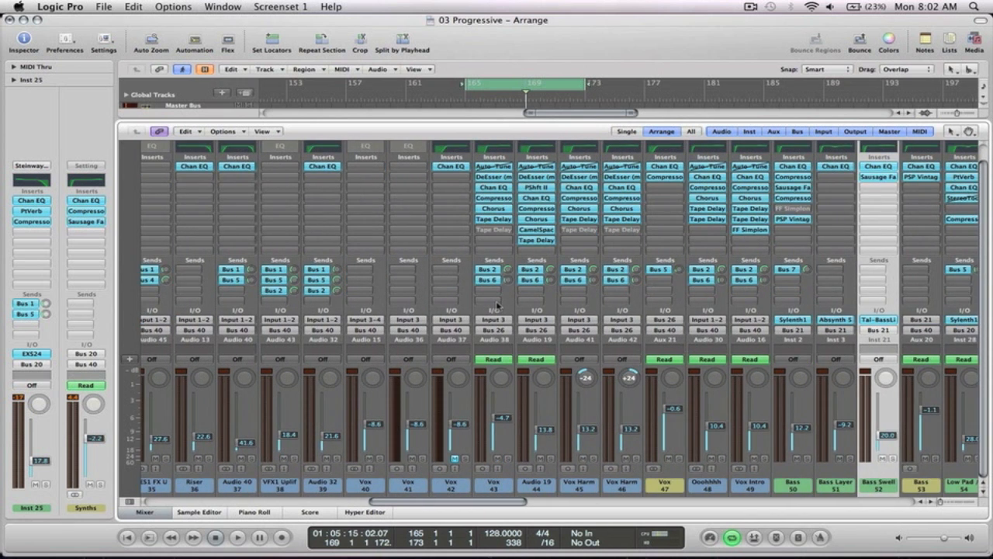
scroll(496, 305, "right", 8)
scroll(497, 305, "right", 5)
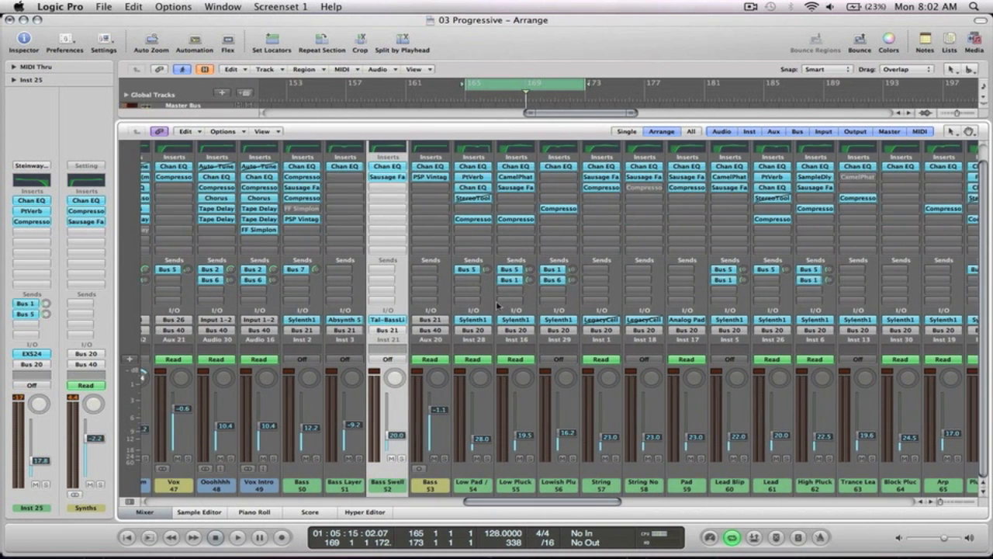
scroll(496, 305, "right", 3)
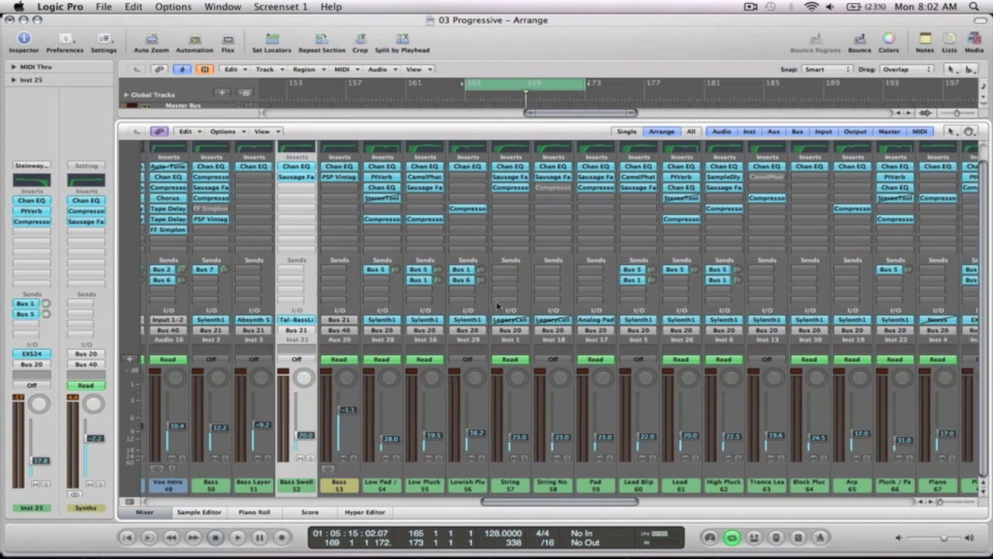
scroll(496, 305, "right", 2)
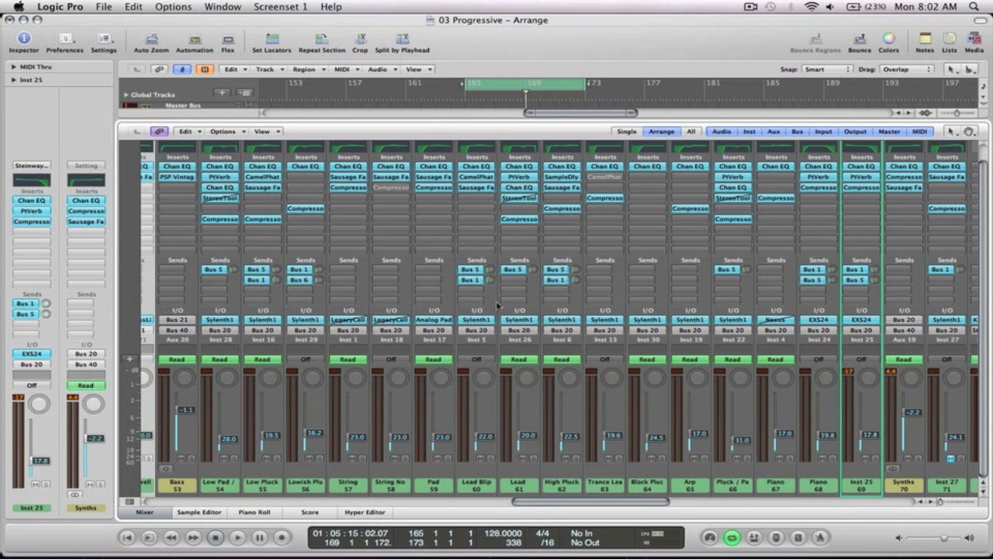
Close the Mixer and zoom the arrangement in on the vocal, bass and synth tracks around the cycle region at bar 165
left_click(145, 512)
left_click(599, 337, "ctrl+alt")
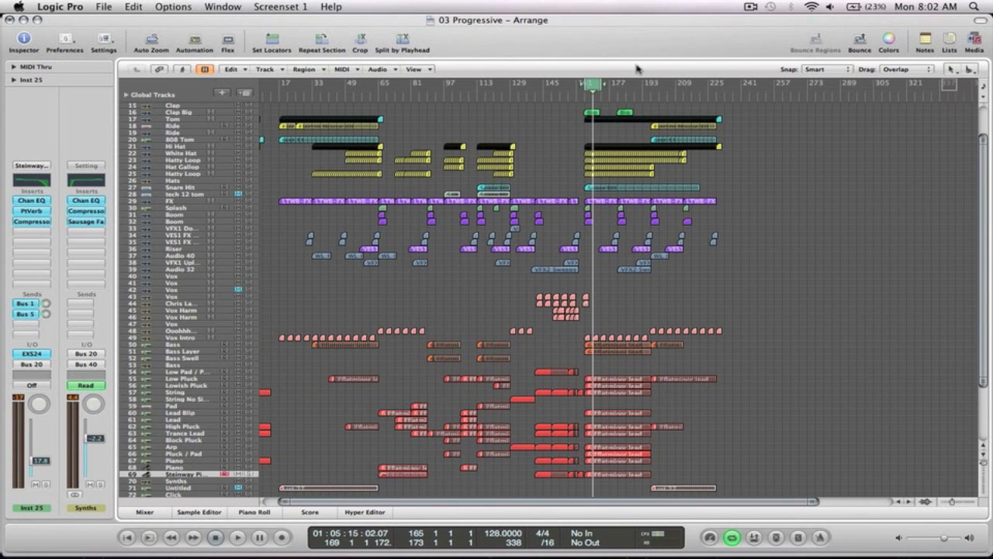
left_click(596, 86)
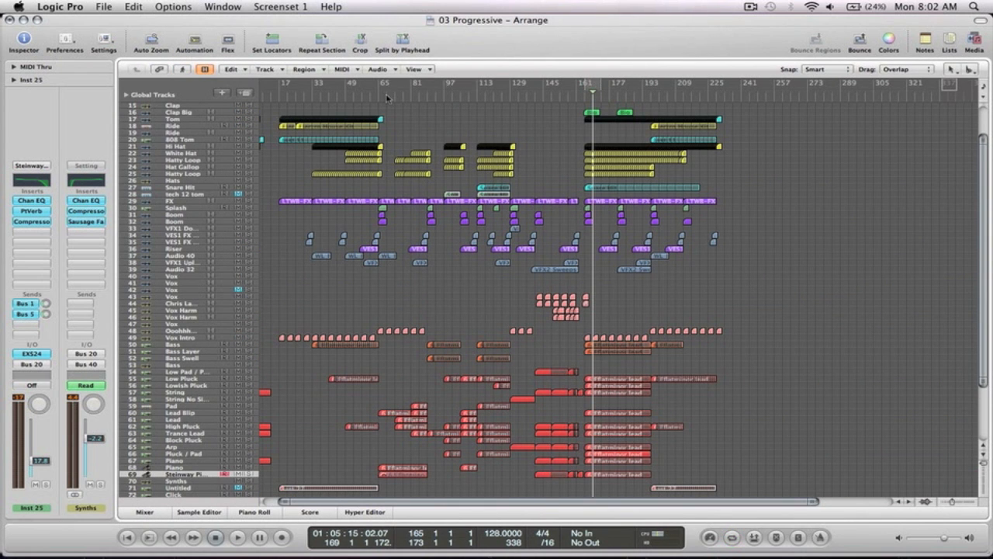
key("c")
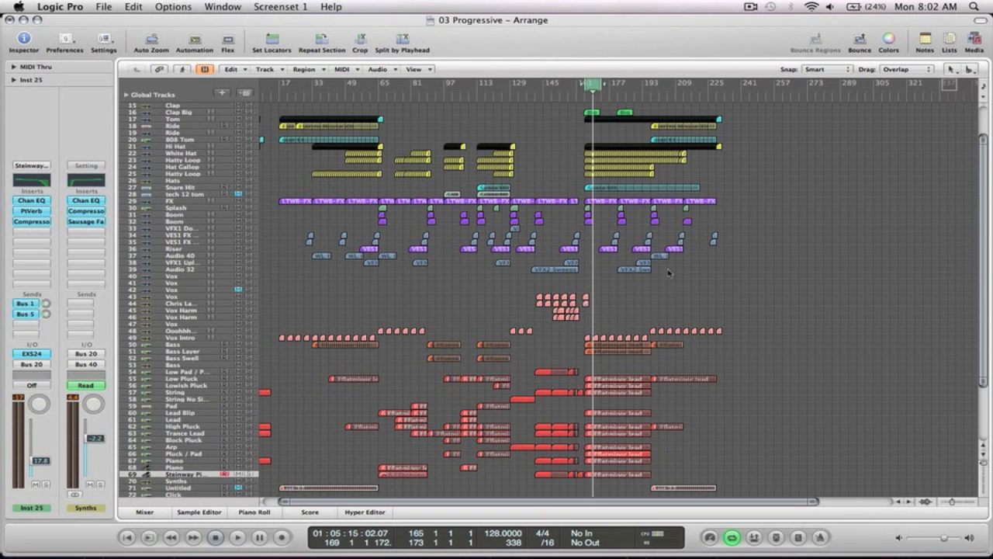
left_click_drag(677, 493, 370, 266)
scroll(676, 255, "right", 5)
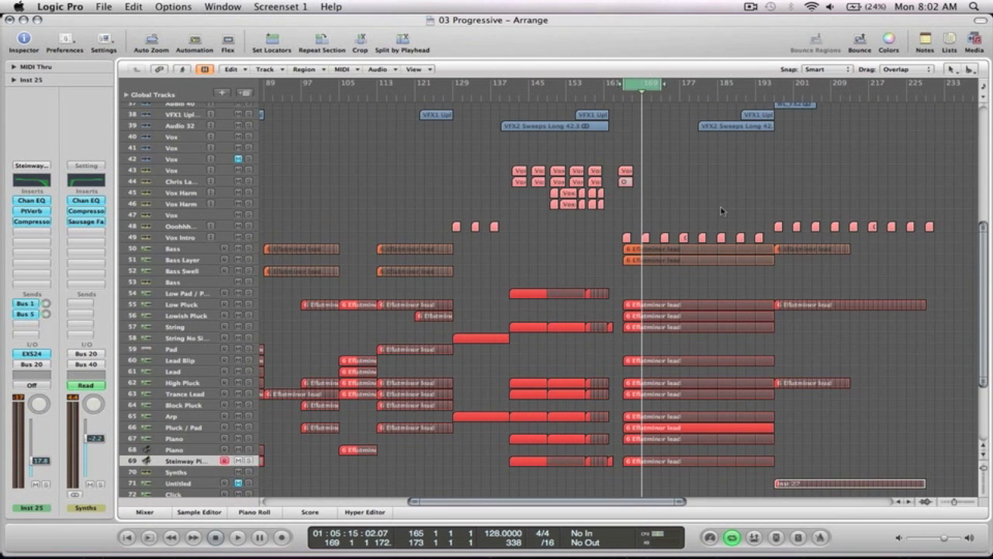
Play from bar 165 and briefly solo the Audio 23 track (77) to compare it with the mix
scroll(721, 211, "down", 5)
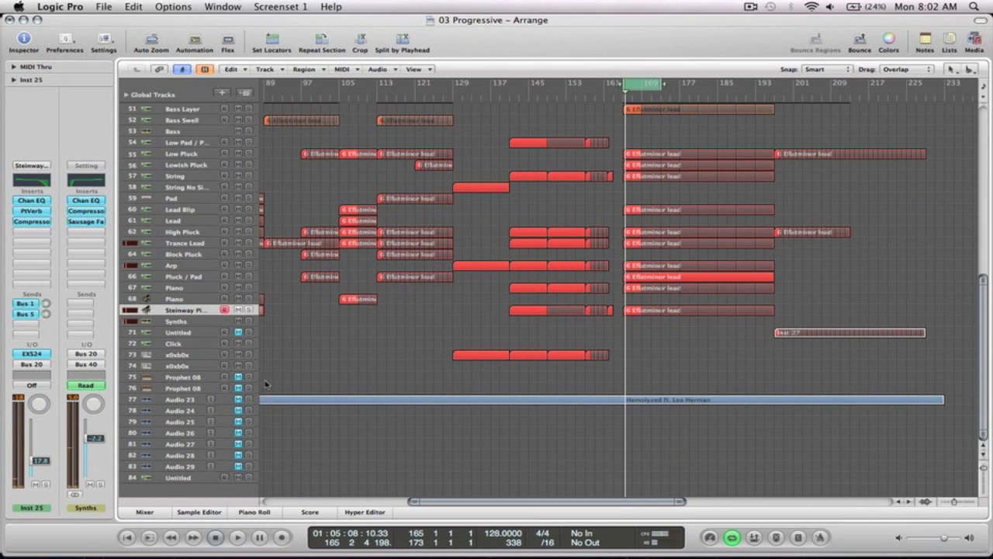
left_click(249, 399)
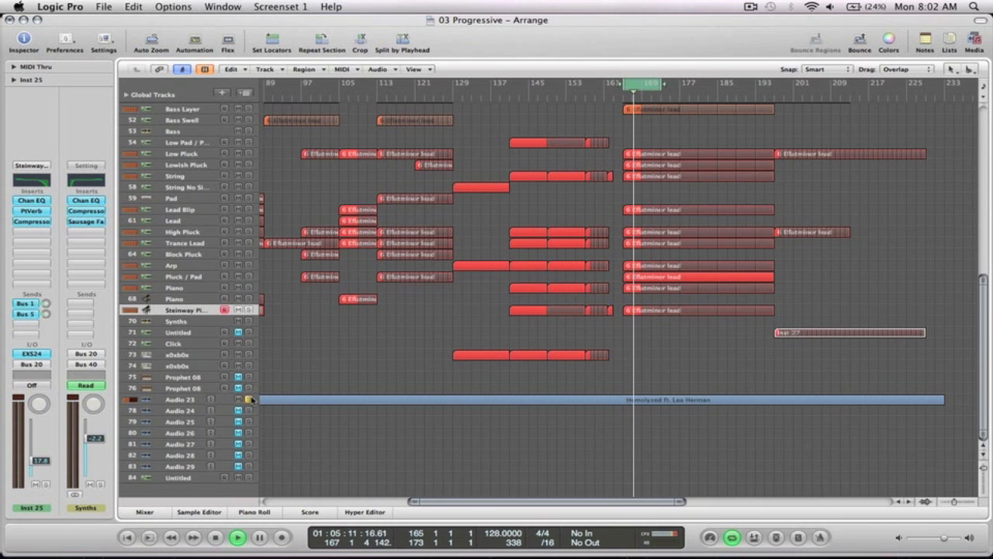
left_click(250, 400)
key("space")
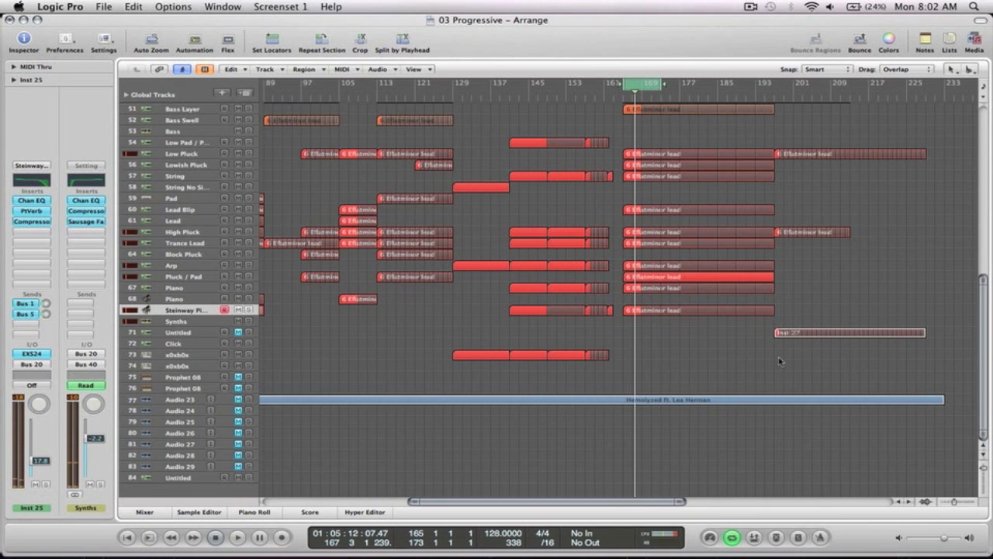
Solo the drum g# track and the Bass bus (53) and play them together from bar 165
scroll(676, 156, "up", 7)
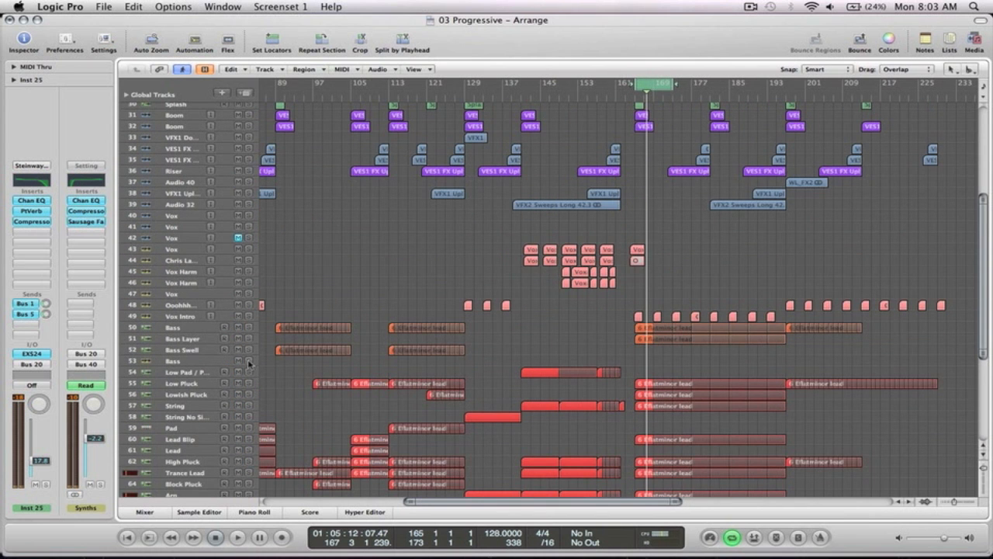
scroll(326, 303, "up", 7)
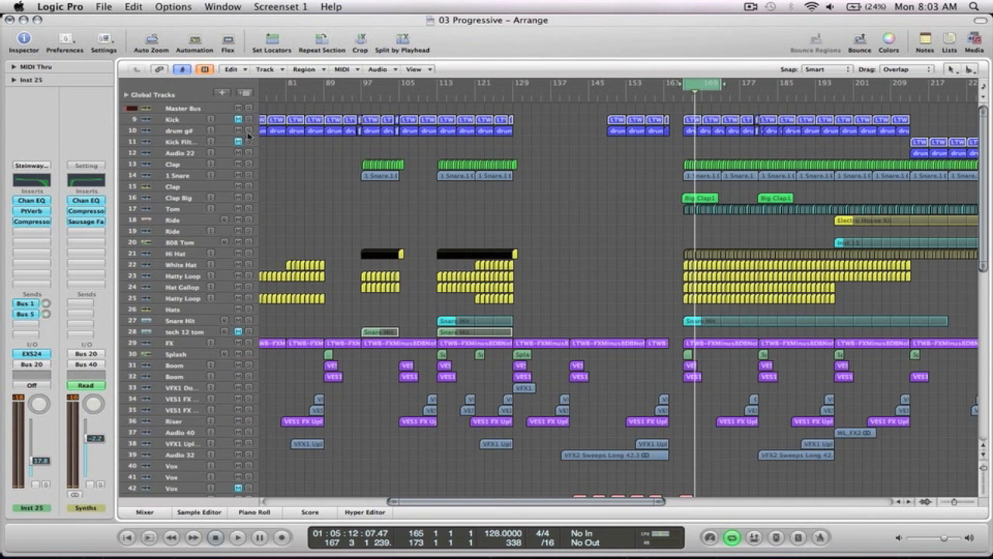
key("space")
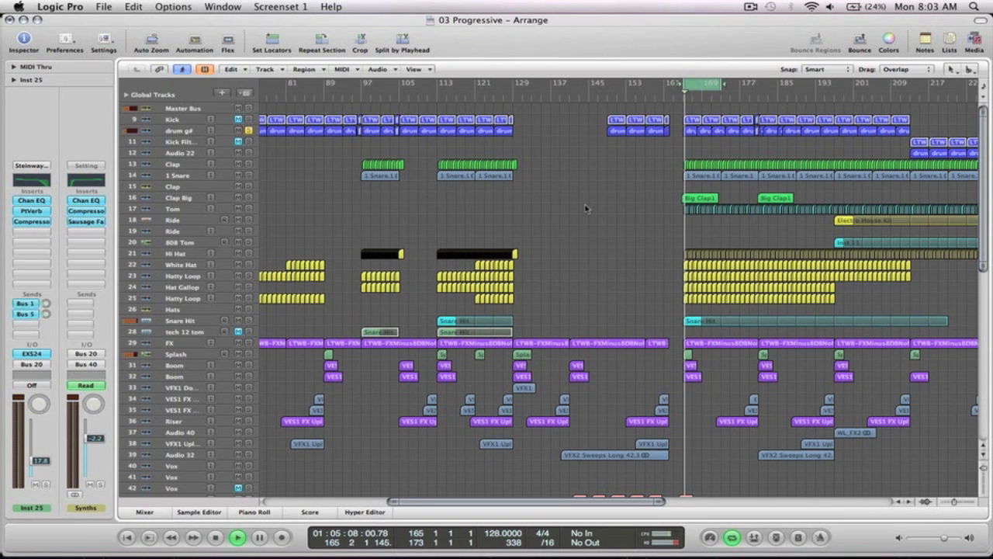
left_click(587, 208, "ctrl+alt")
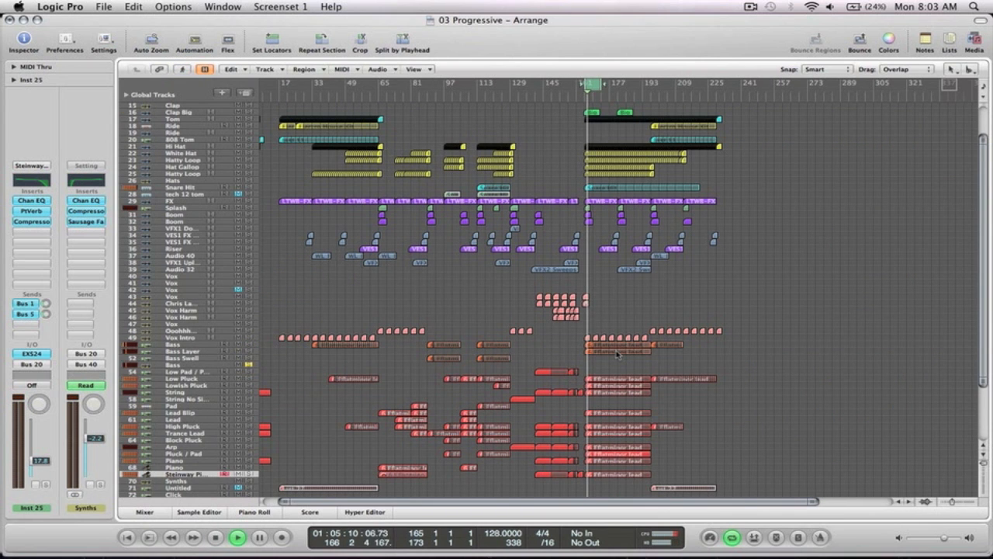
key("space")
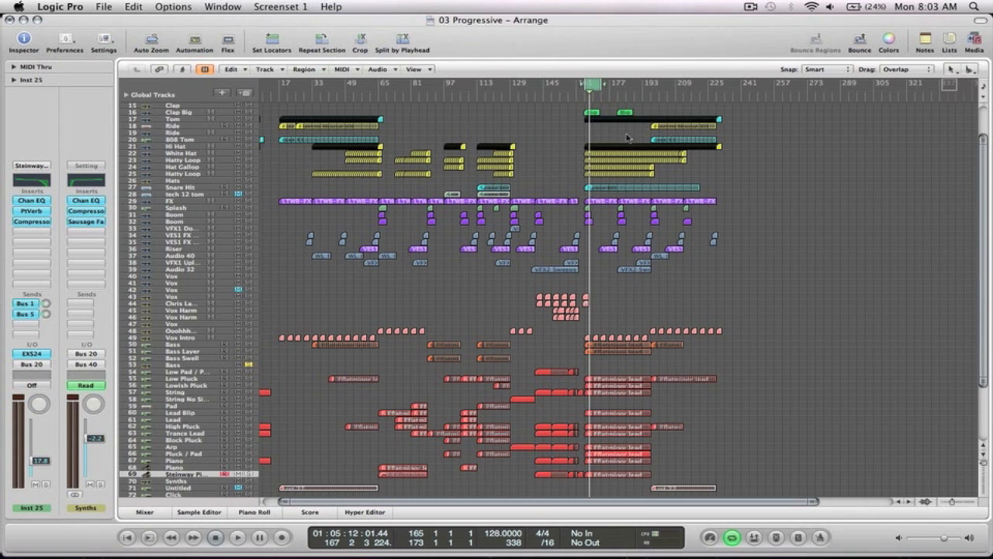
Turn off cycle mode and play the soloed drum g# and Bass tracks from about bar 71
left_click(591, 87)
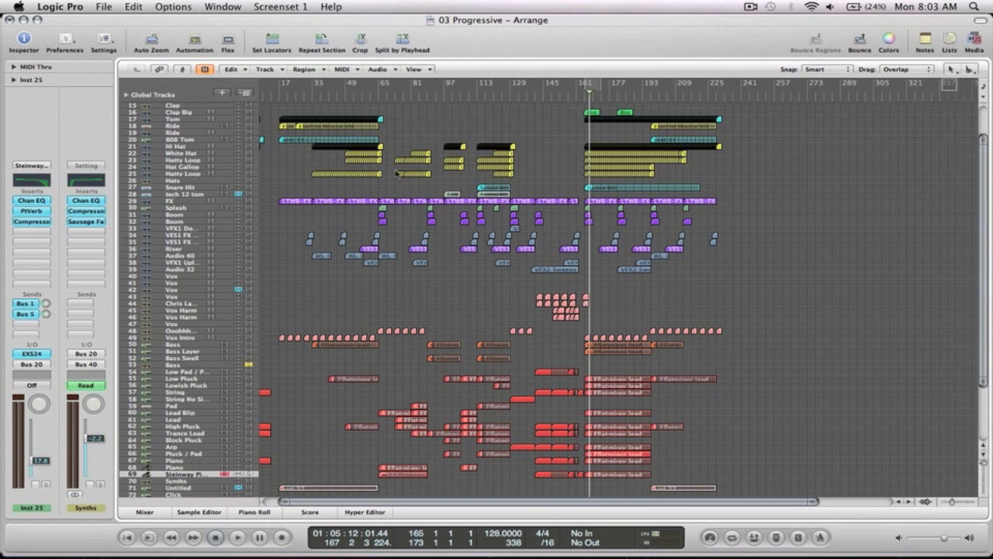
left_click(420, 98)
left_click_drag(548, 489, 295, 49)
left_click(536, 95)
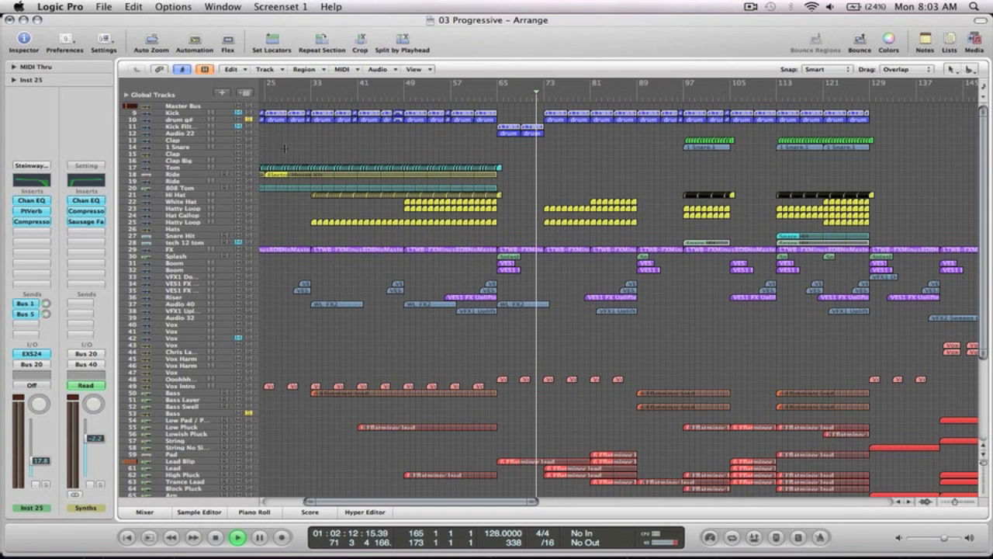
key("space")
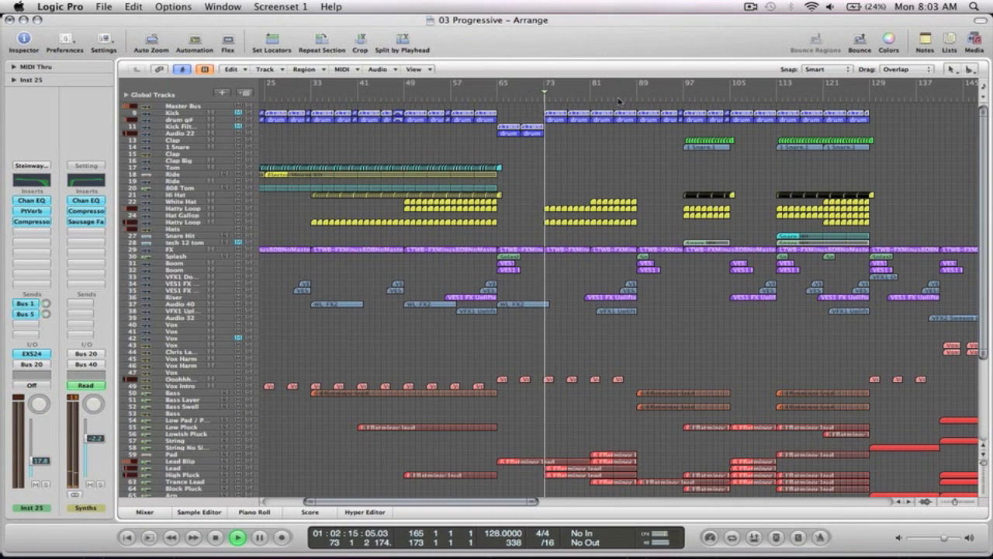
Play the unsoloed mix from bar 73 and from about bar 85 into the bass section at bar 89
scroll(625, 271, "right", 3)
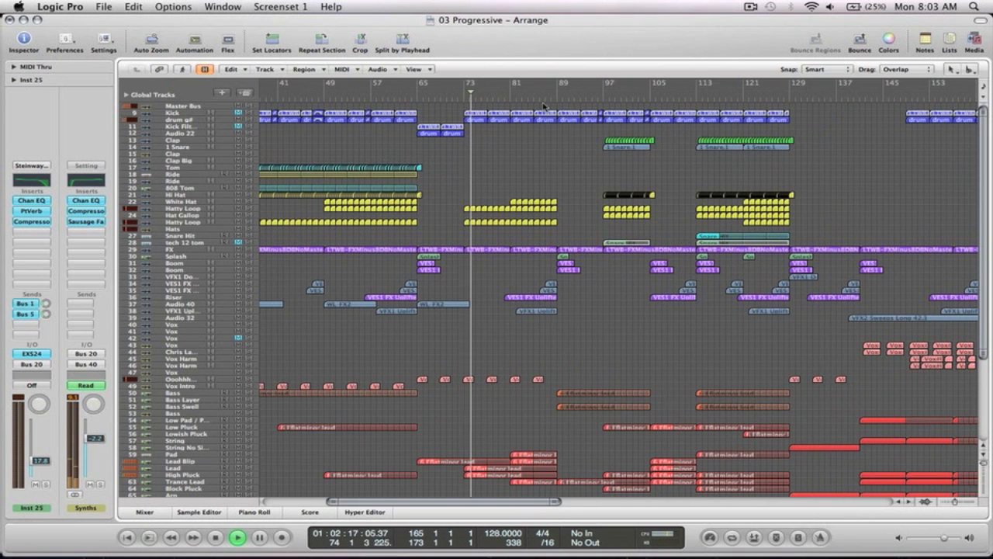
key("space")
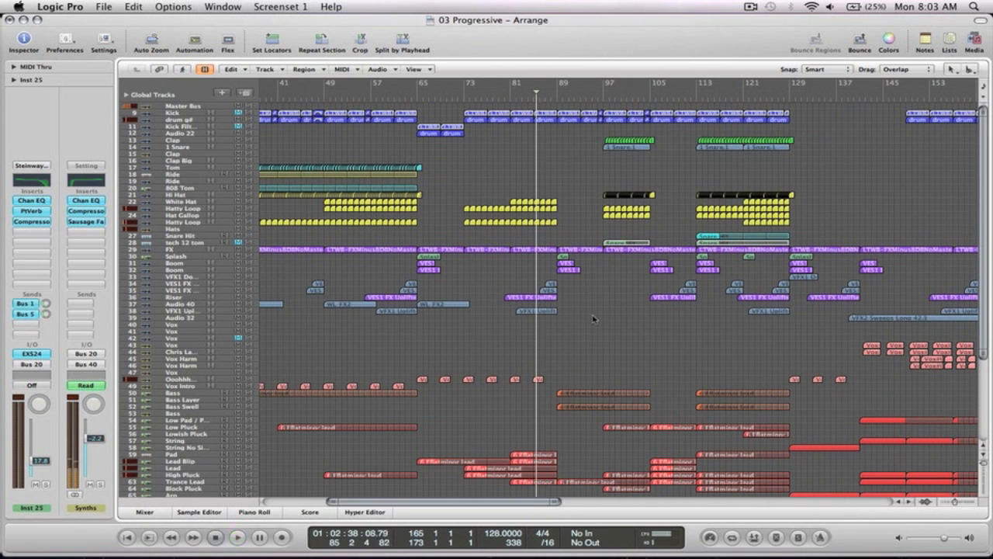
key("space")
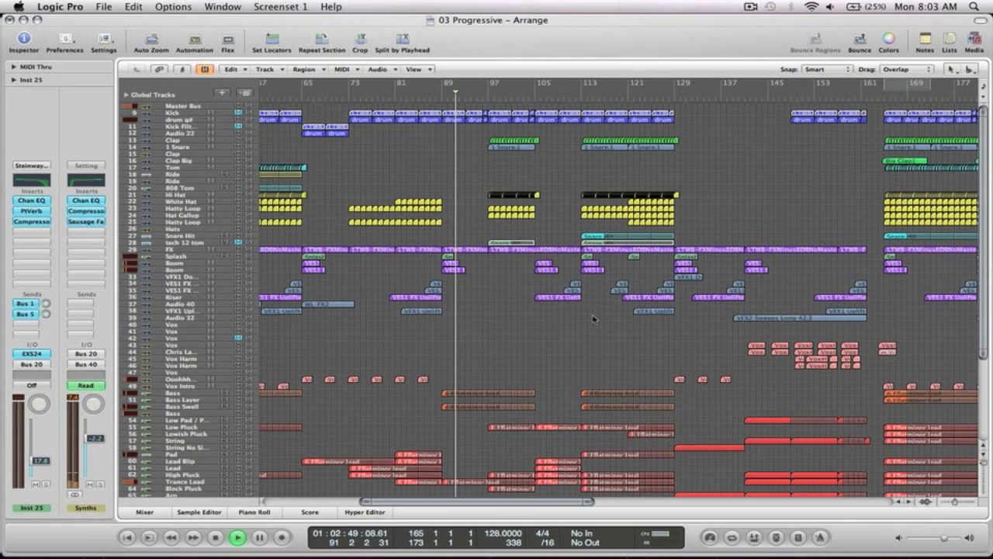
key("space")
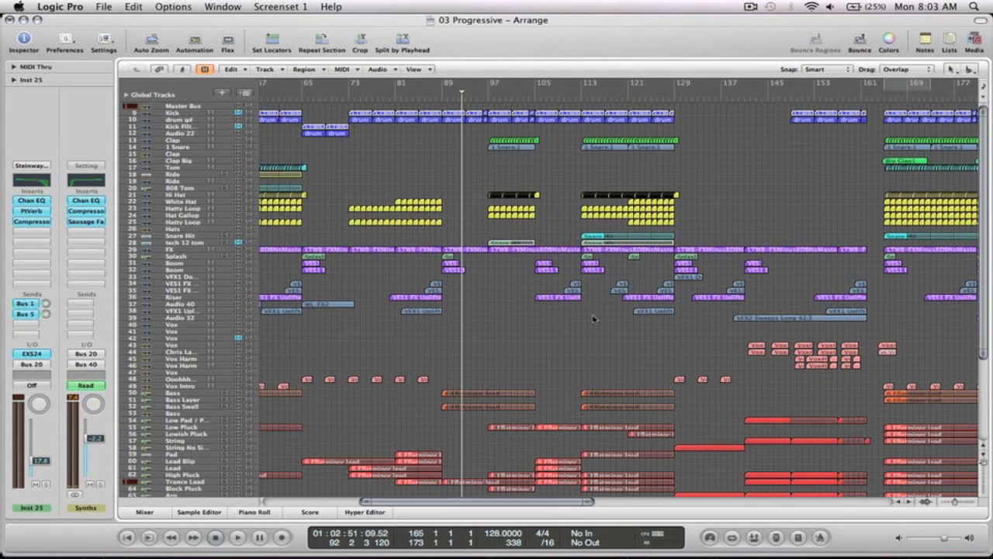
Zoom in on the bass and synth tracks from bar 88, solo the Bass and Synths buses, and play from bar 92
scroll(593, 318, "down", 2)
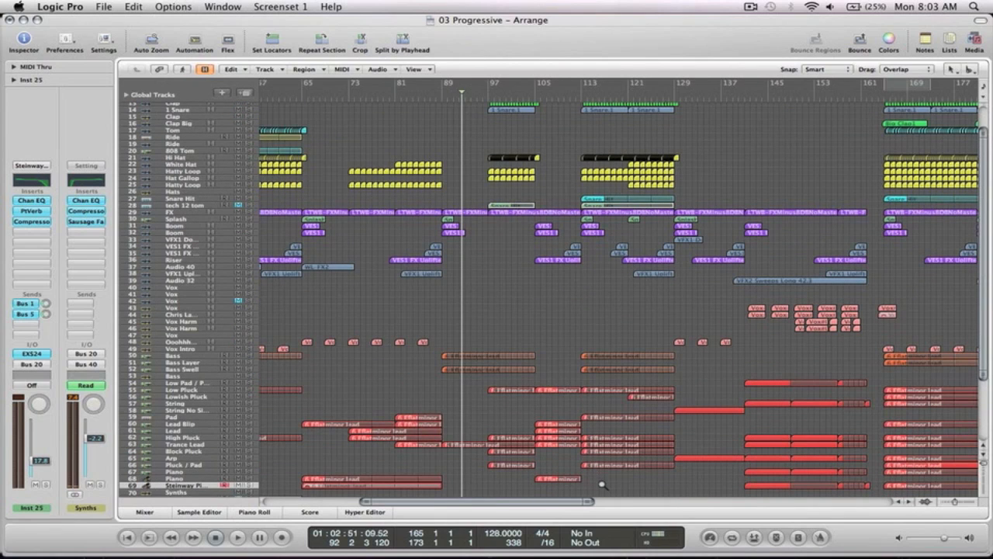
left_click_drag(602, 482, 439, 332)
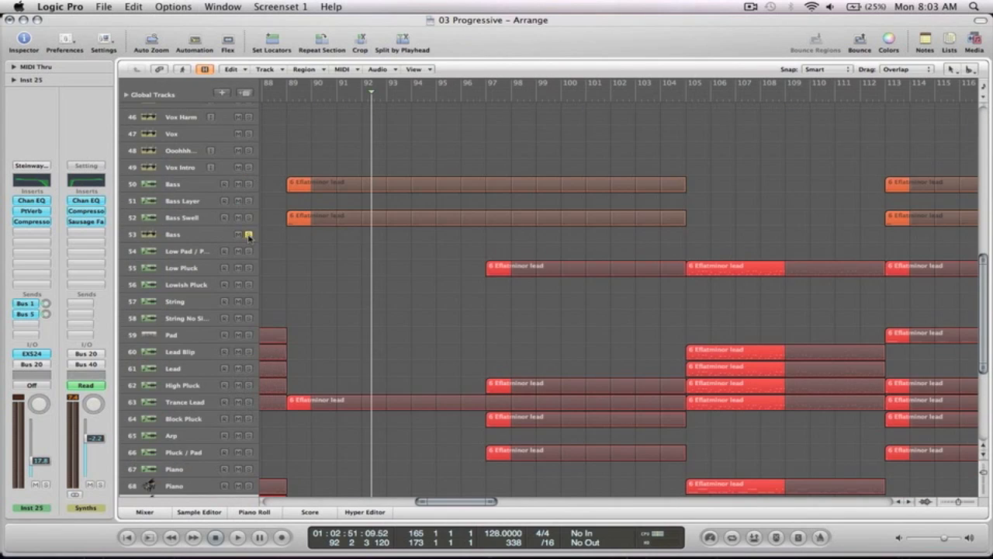
scroll(248, 236, "down", 8)
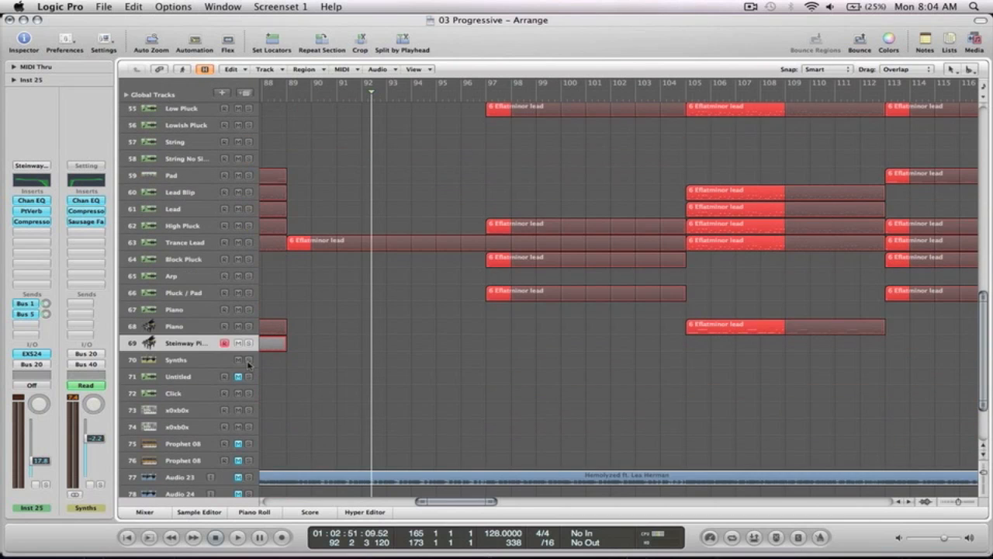
scroll(428, 363, "up", 5)
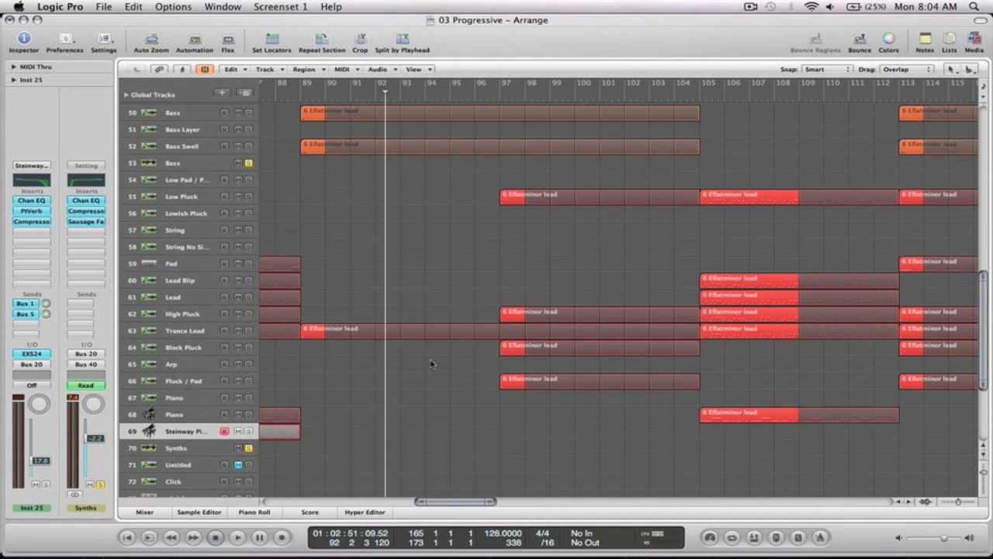
key("space")
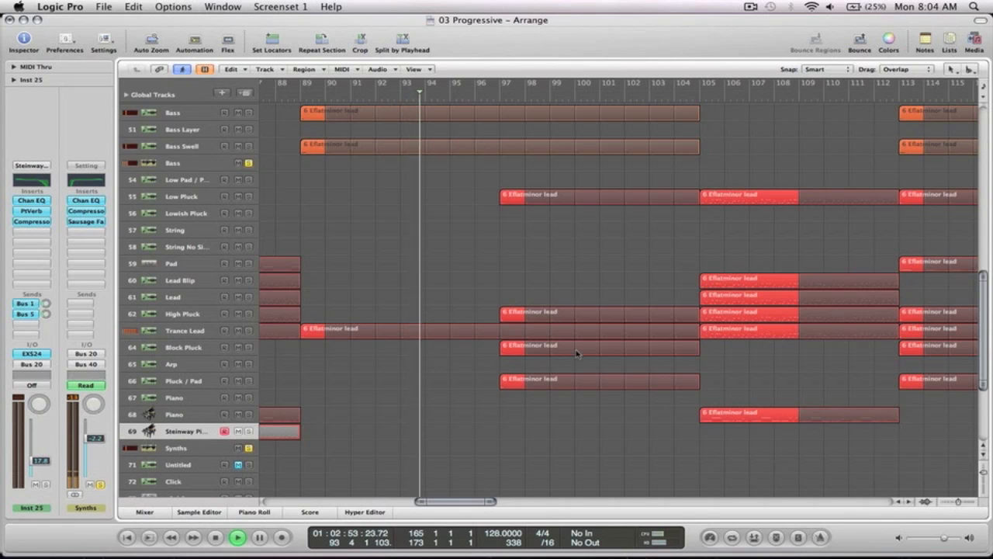
scroll(576, 354, "right", 4)
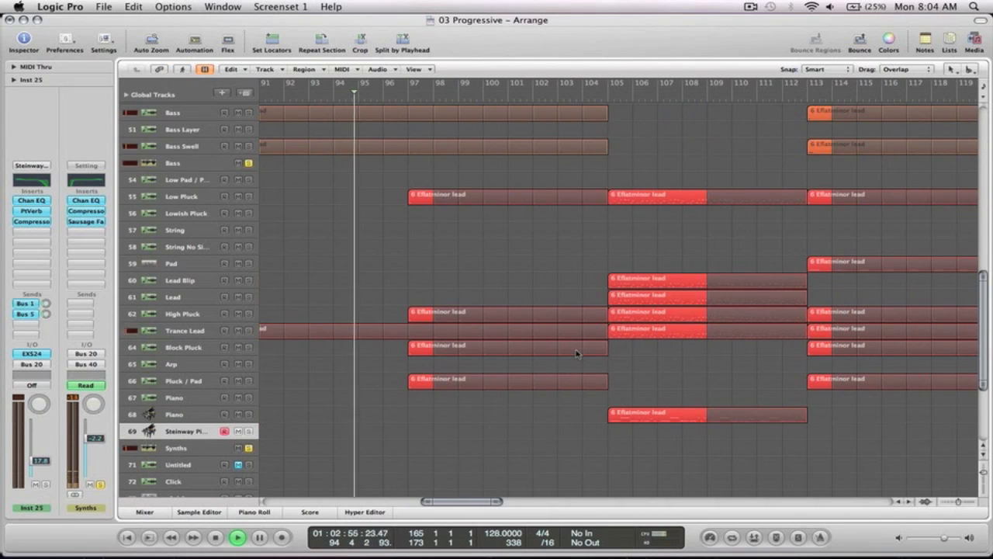
Reframe the bass and synth tracks across bars 77 to 129, unsolo the Bass bus, and play the Synths bus from bar 98
left_click(537, 247, "ctrl+alt")
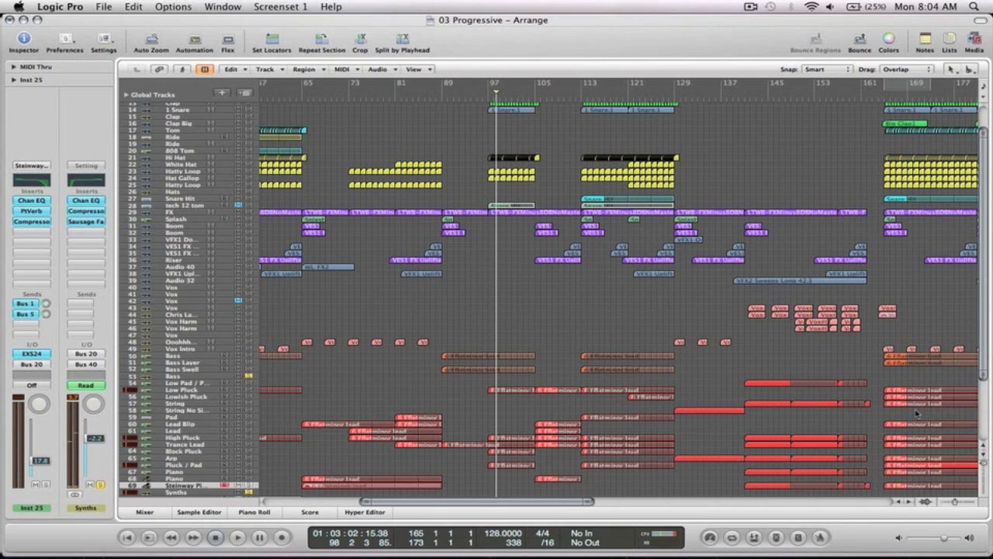
scroll(576, 353, "down", 3)
left_click_drag(690, 469, 378, 271)
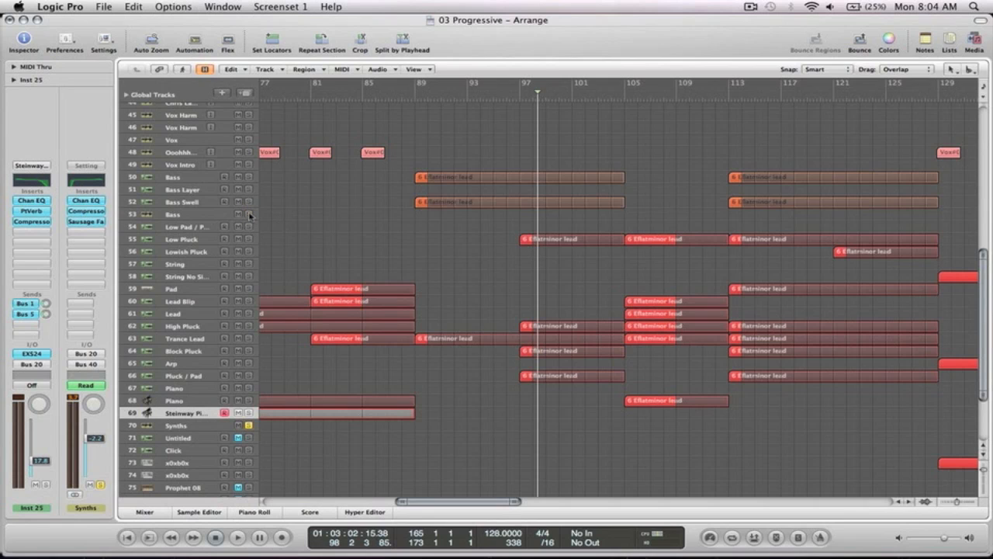
key("space")
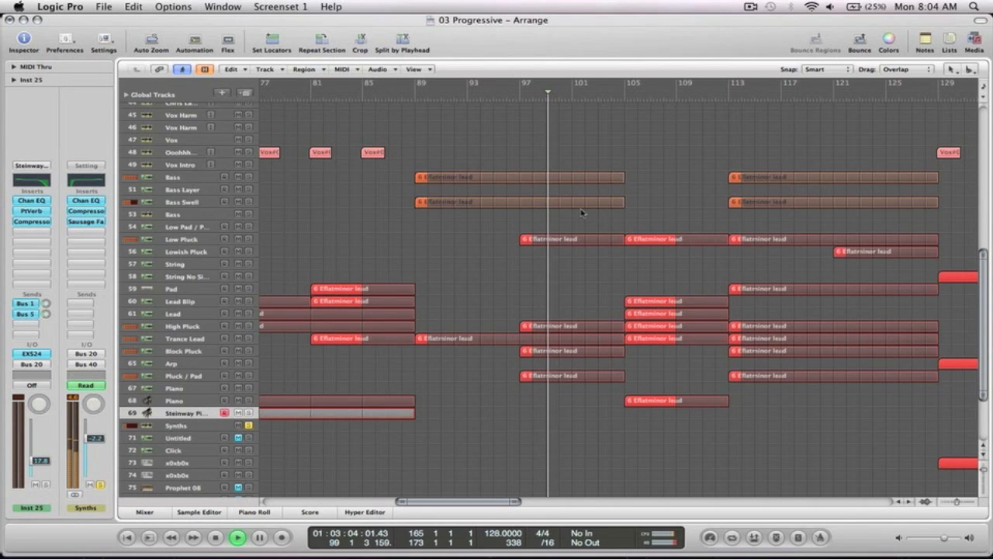
key("space")
Compare the soloed synth layers by playing from about bars 94, 99 and 106
left_click(482, 100)
key("space")
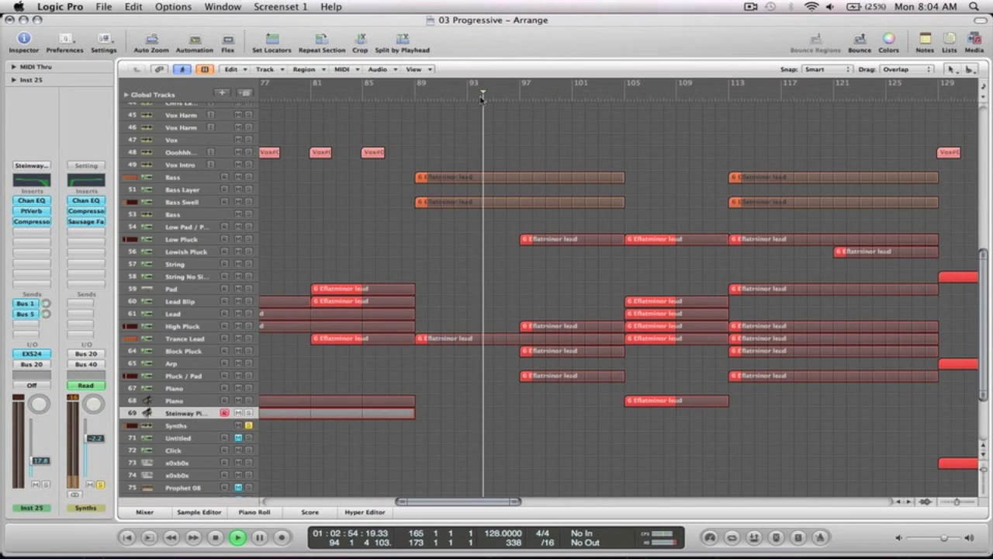
key("space")
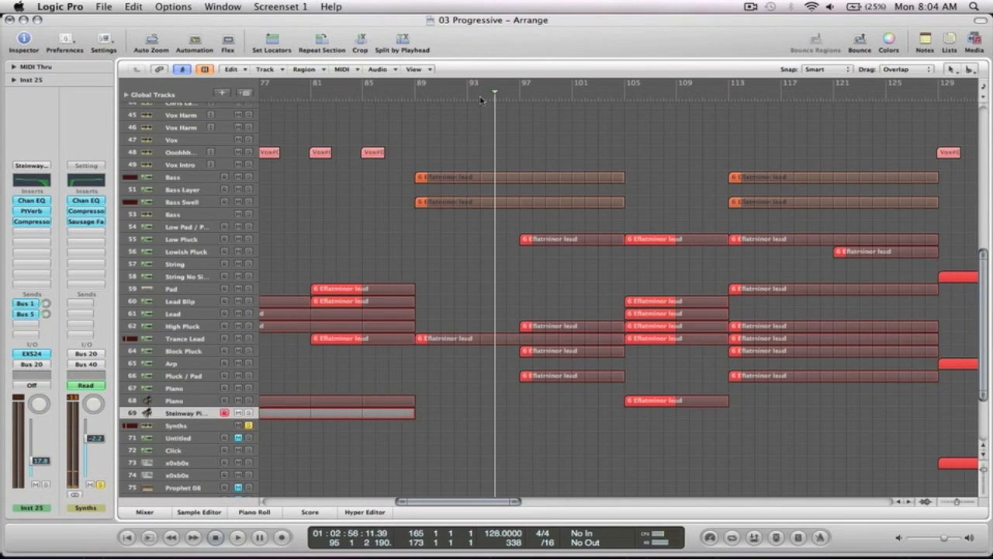
left_click(552, 99)
key("space")
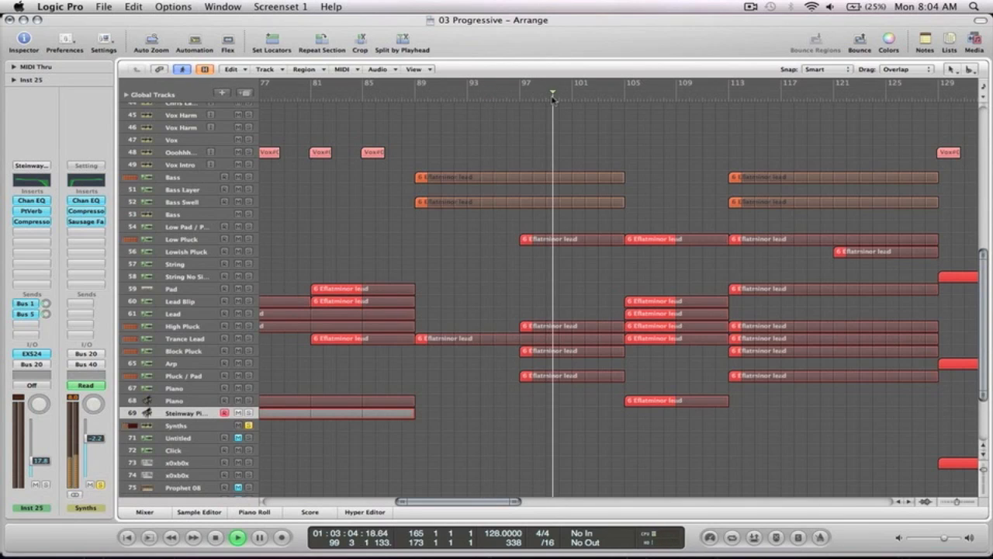
left_click(648, 99)
key("space")
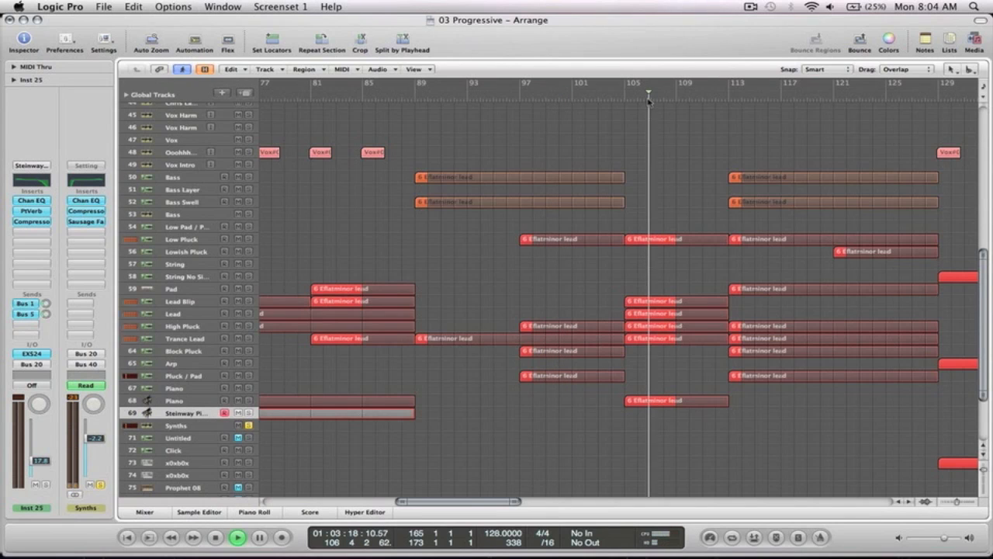
key("space")
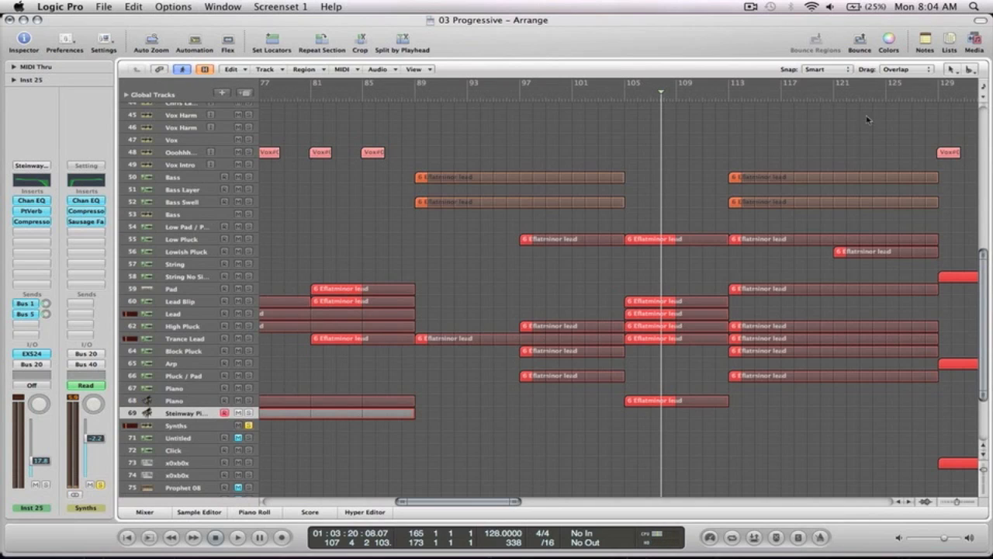
Play the soloed synth layers from bar 113 and from about bar 121, where the Lowish Pluck enters
left_click(736, 98)
key("space")
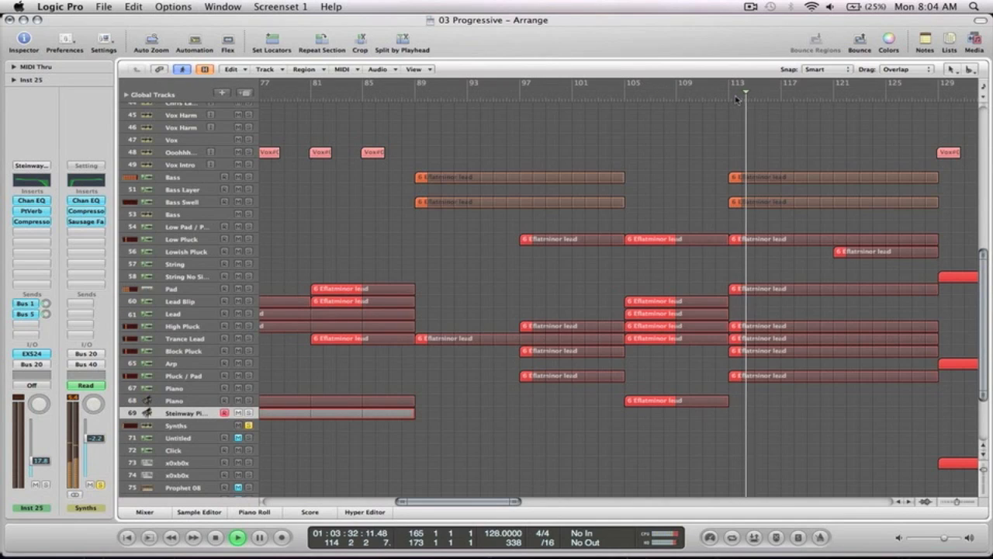
key("space")
left_click(842, 99)
key("space")
scroll(781, 199, "right", 10)
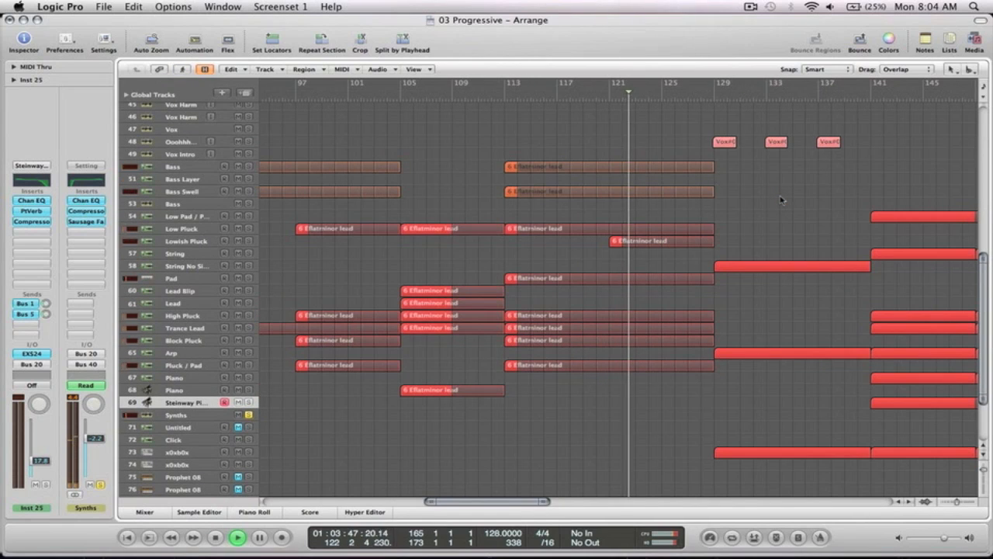
key("space")
Play the soloed Synths bus across the change at bar 129, and unsolo it back in the wide arrangement view
scroll(309, 261, "right", 4)
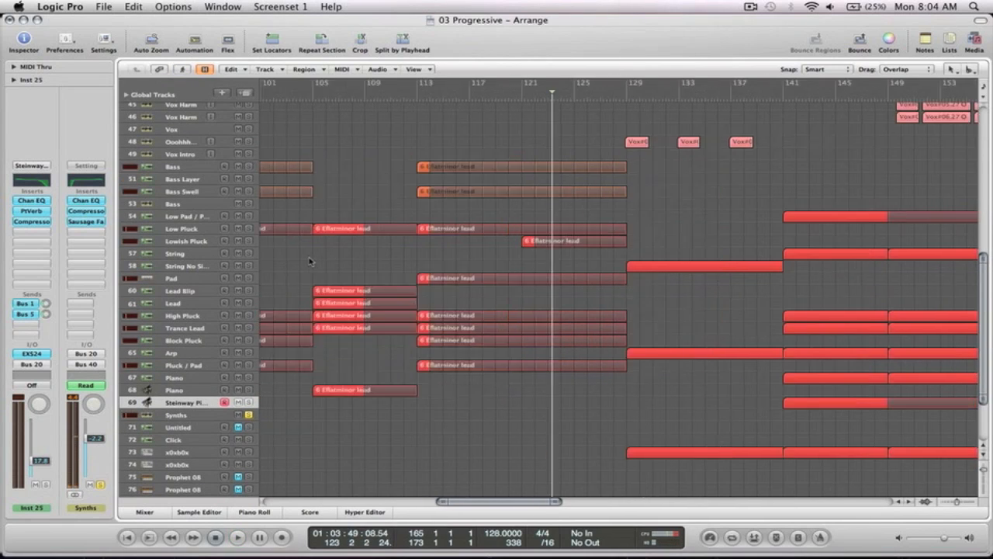
scroll(309, 261, "right", 4)
key("space")
left_click(530, 98)
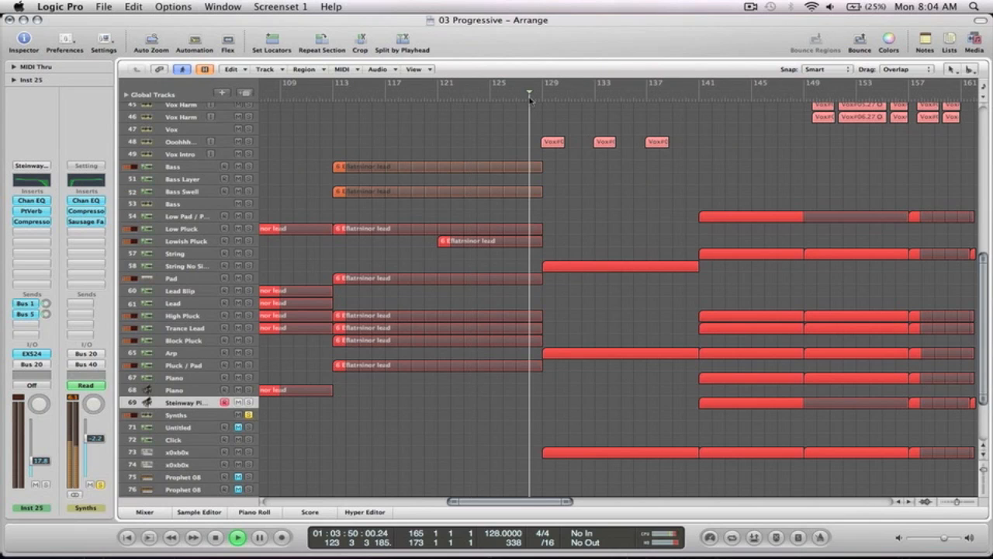
left_click(729, 177, "ctrl+alt")
key("space")
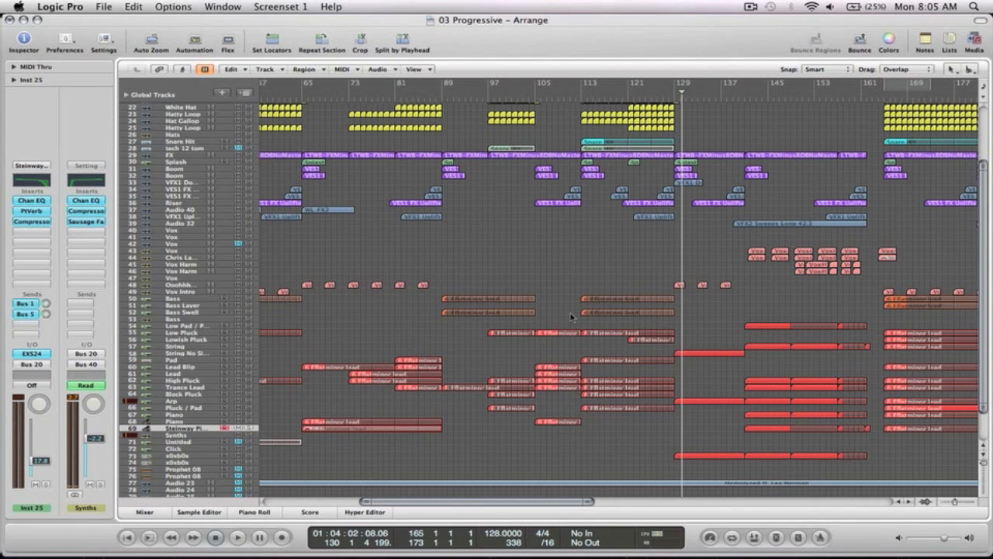
scroll(571, 317, "up", 5)
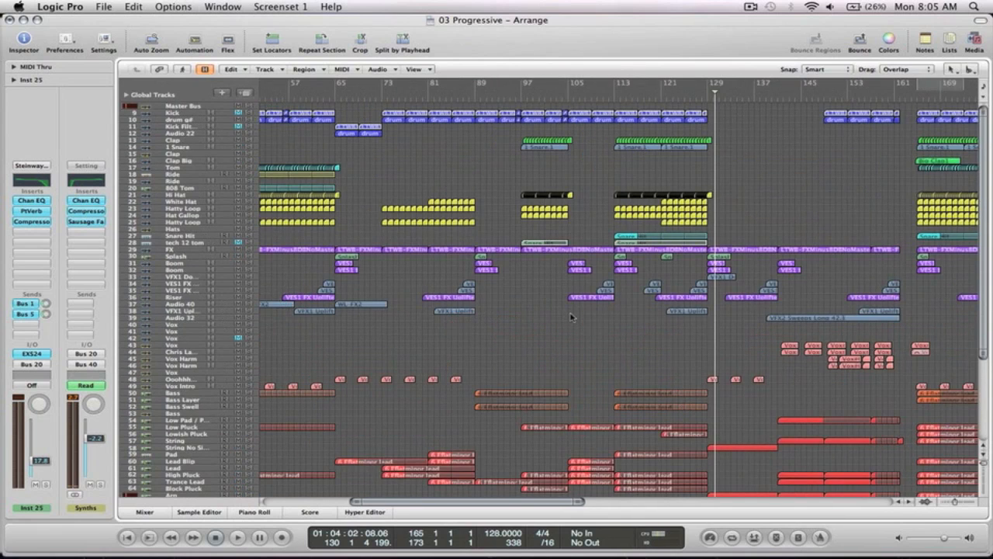
scroll(570, 317, "right", 5)
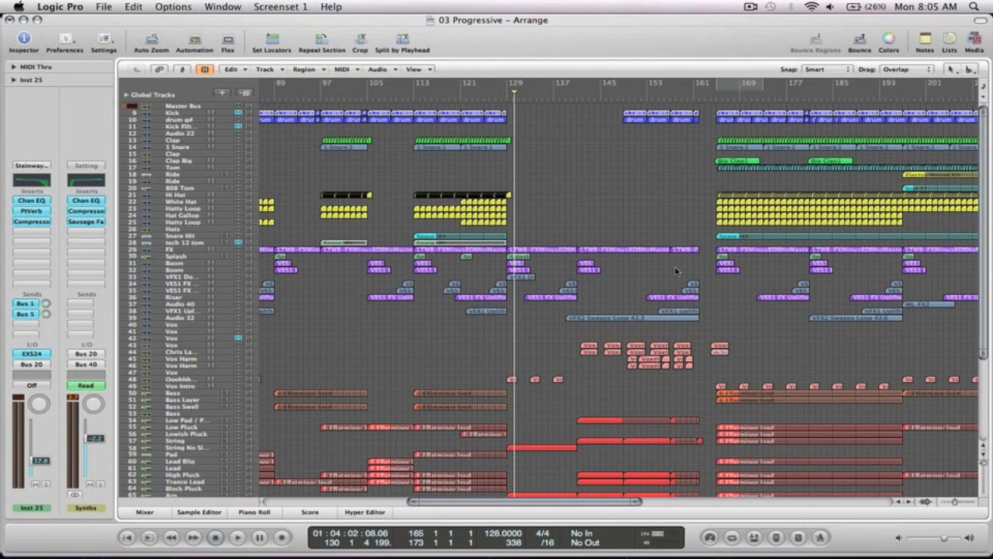